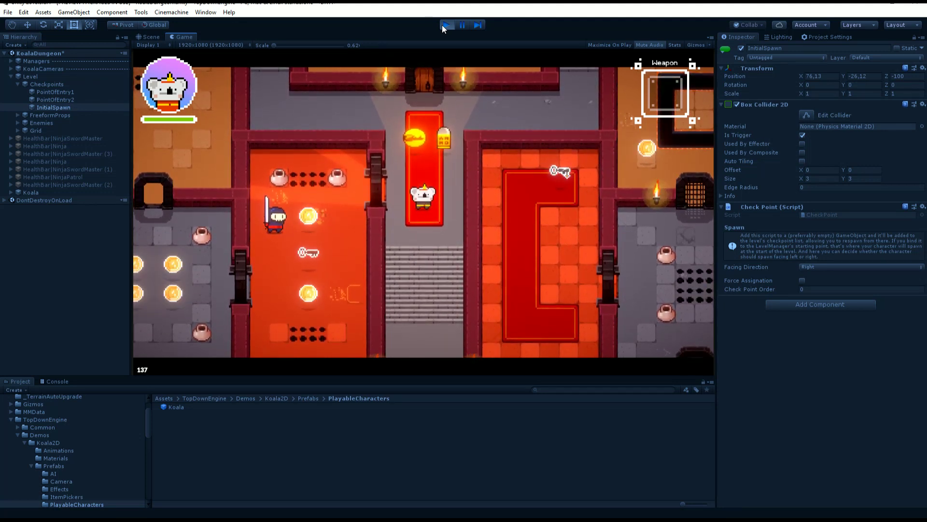
Walk the koala left off the red carpet in the running dungeon.
key("Left")
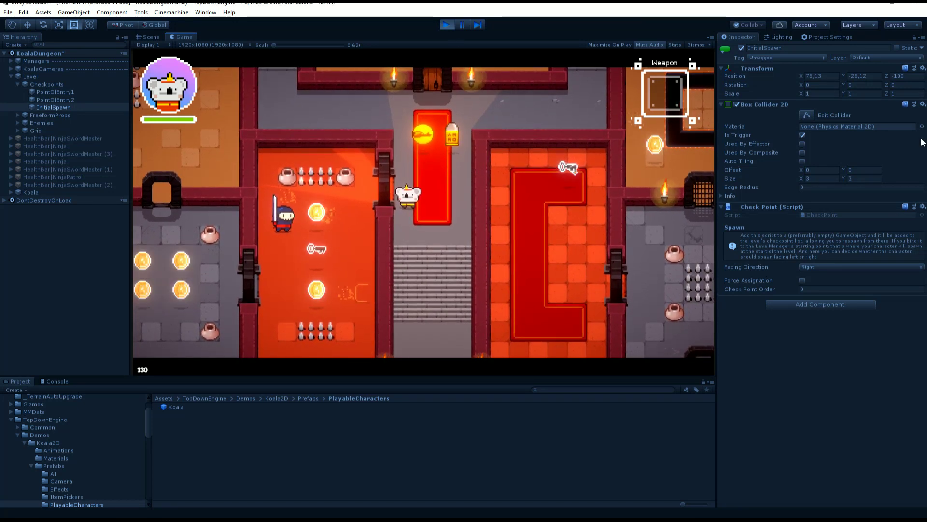
Select the Koala in the Scene view and check its Initial and Maximum Health of 30.
left_click(151, 38)
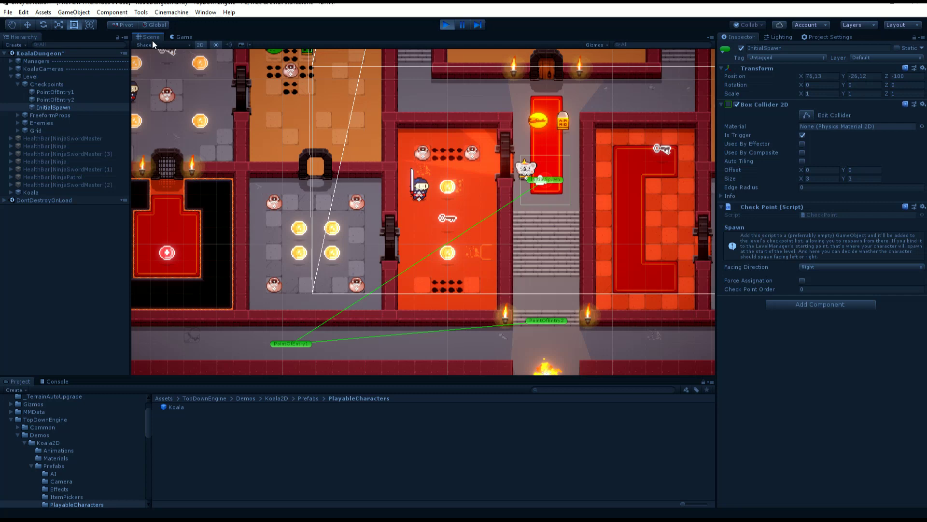
scroll(487, 230, "up", 2)
scroll(554, 138, "up", 2)
left_click(526, 154)
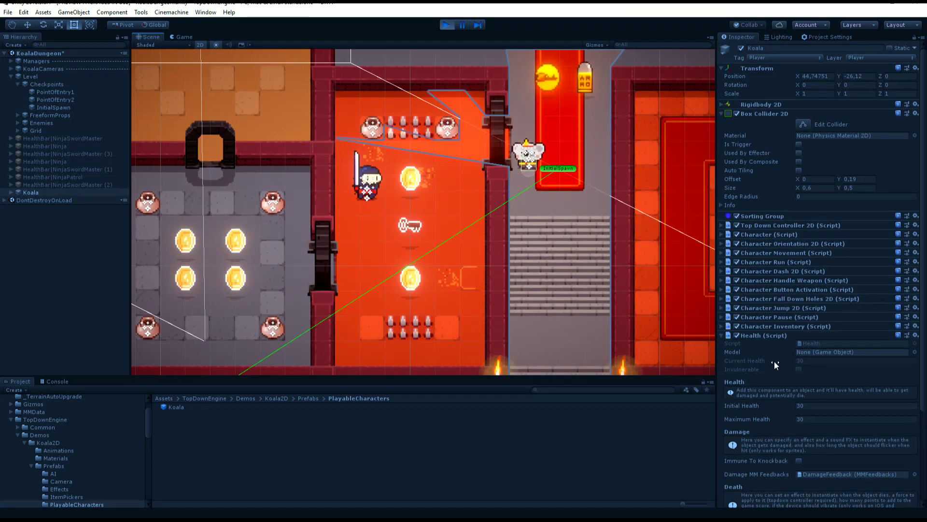
scroll(775, 362, "down", 4)
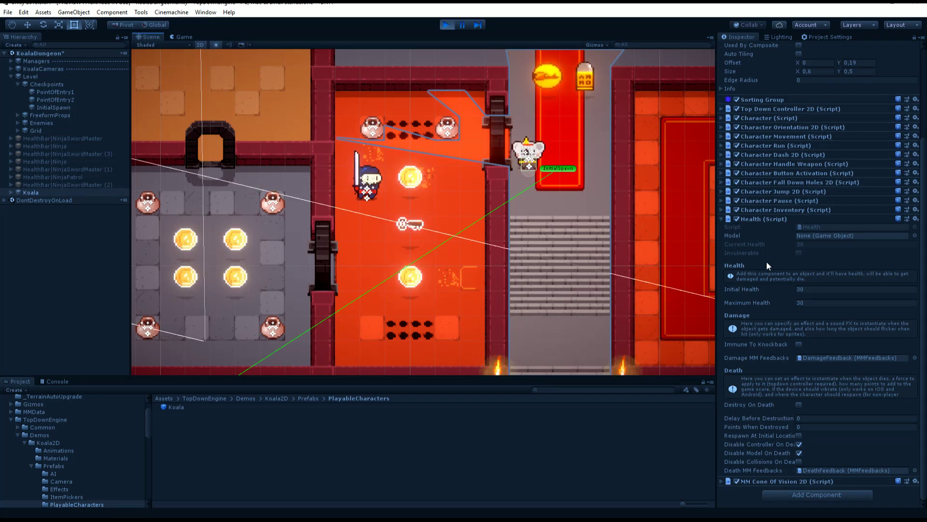
left_click(818, 289)
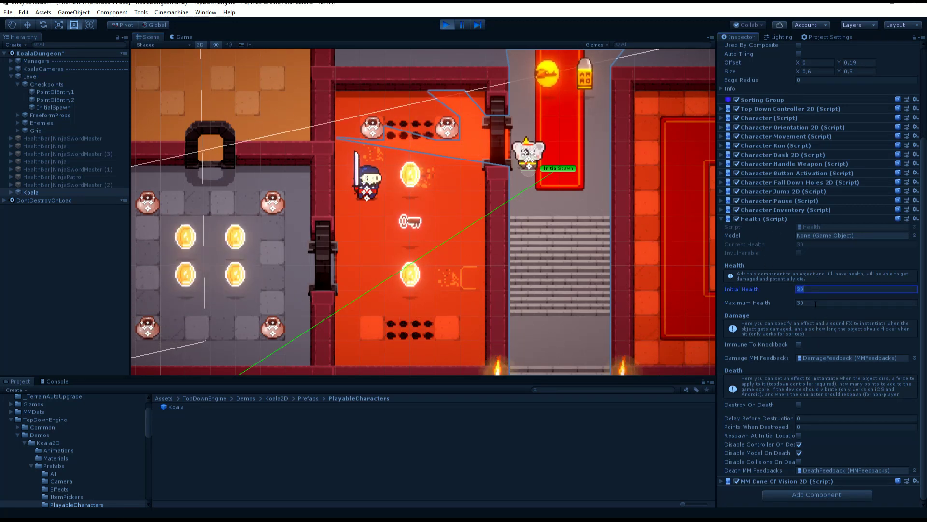
left_click(816, 303)
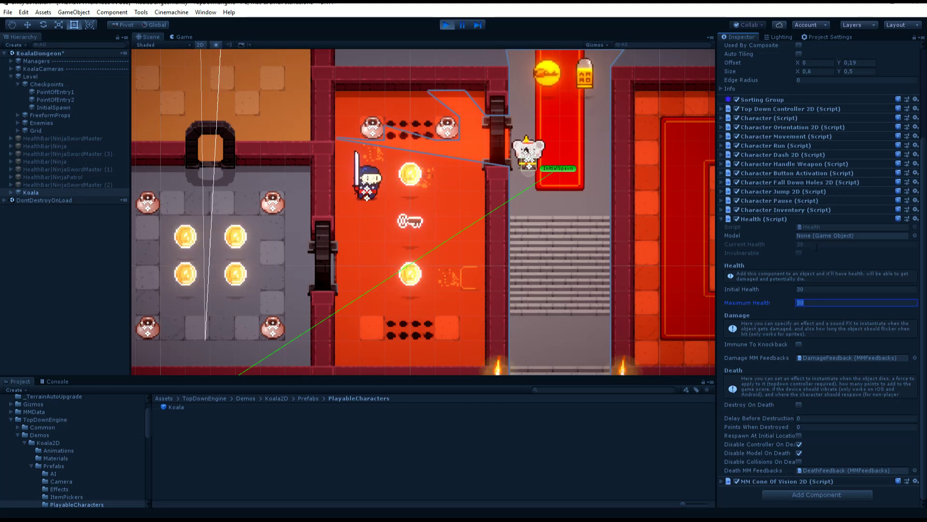
Back in the game, walk the koala down the stairs and attack the ninja.
left_click(188, 36)
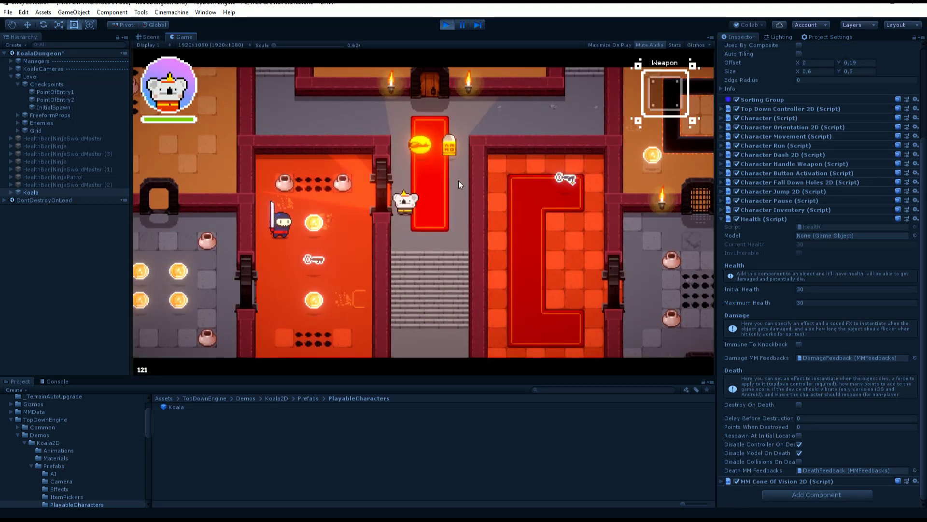
key("Left")
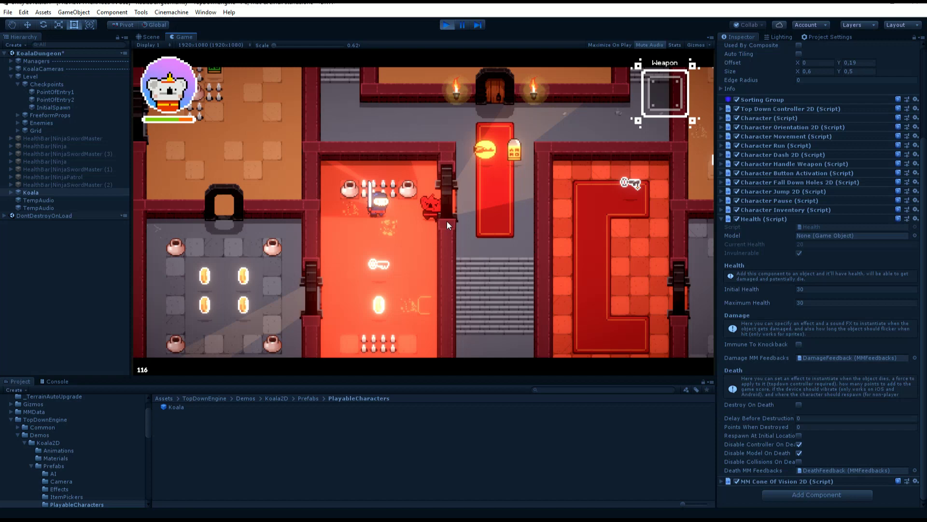
key("Down")
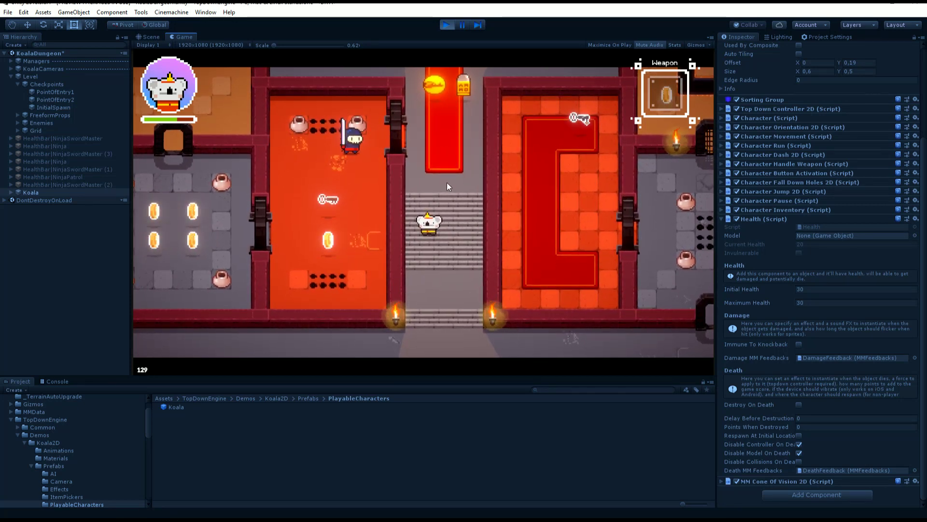
key("w")
key("a")
left_click(471, 217)
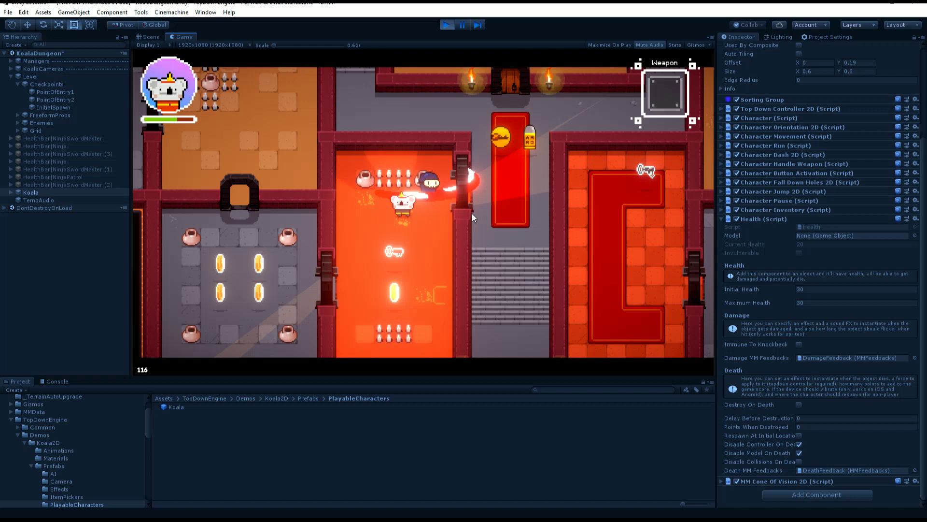
Pick up the key and keep moving into the ninja until the koala dies.
key("a")
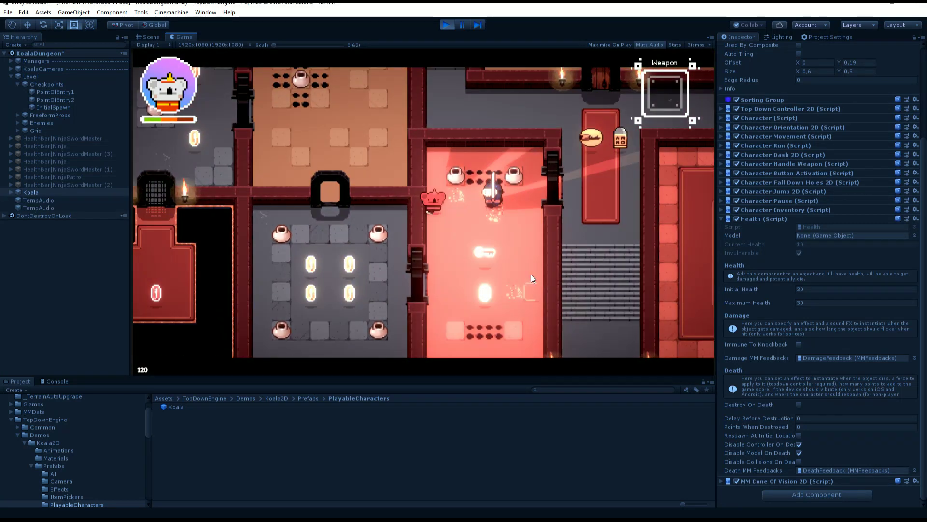
key("d")
key("s")
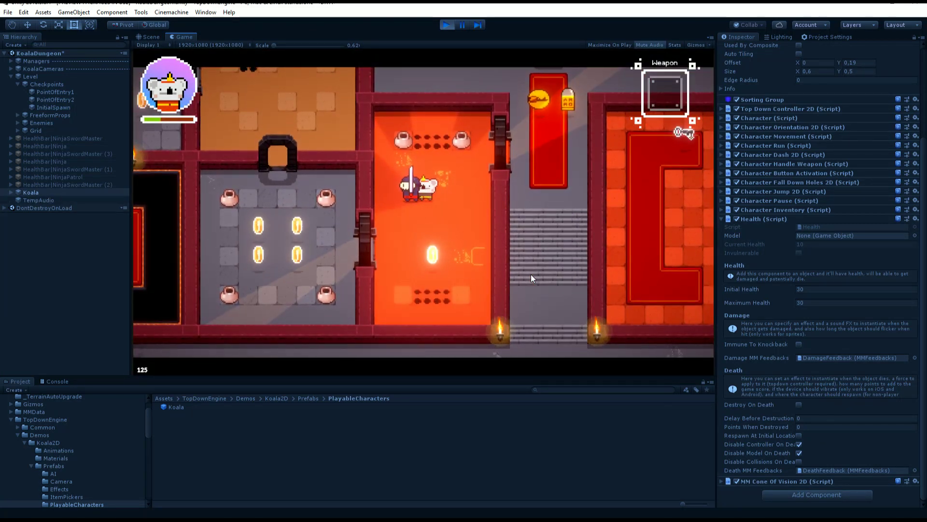
key("s")
key("d")
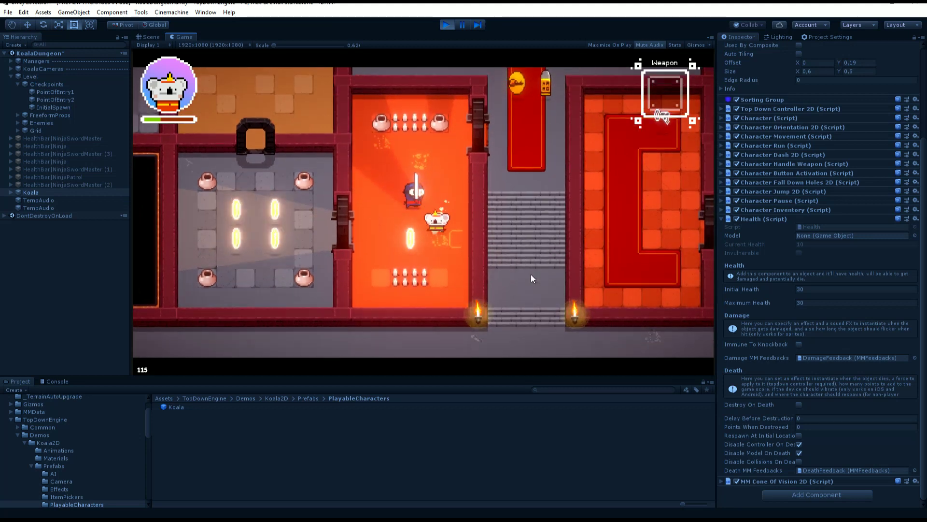
key("w")
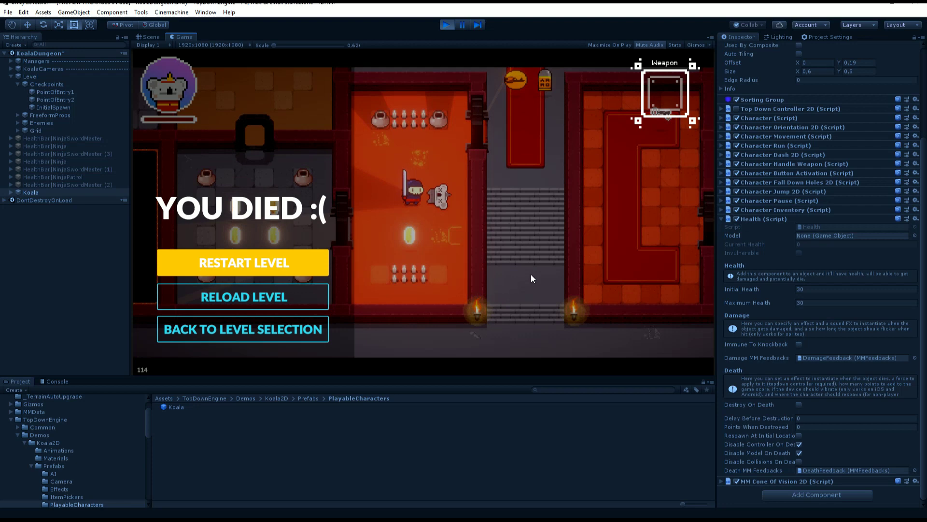
Restart the level and select the InitialSpawn checkpoint to see its order 0.
left_click(267, 265)
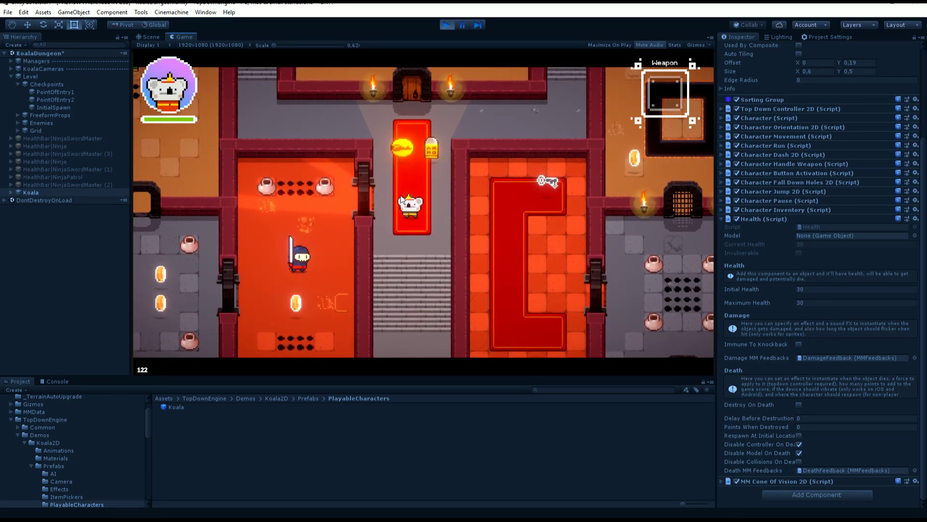
left_click(144, 36)
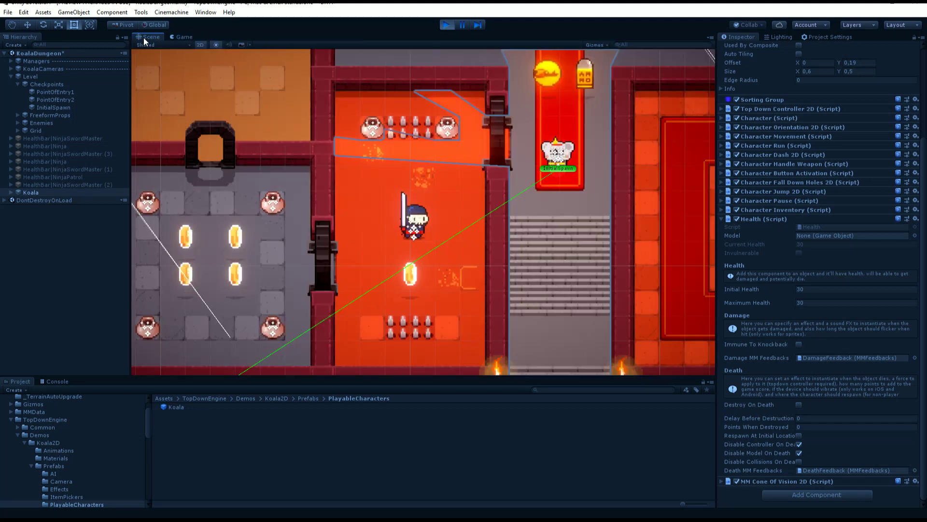
middle_click_drag(555, 233, 384, 240)
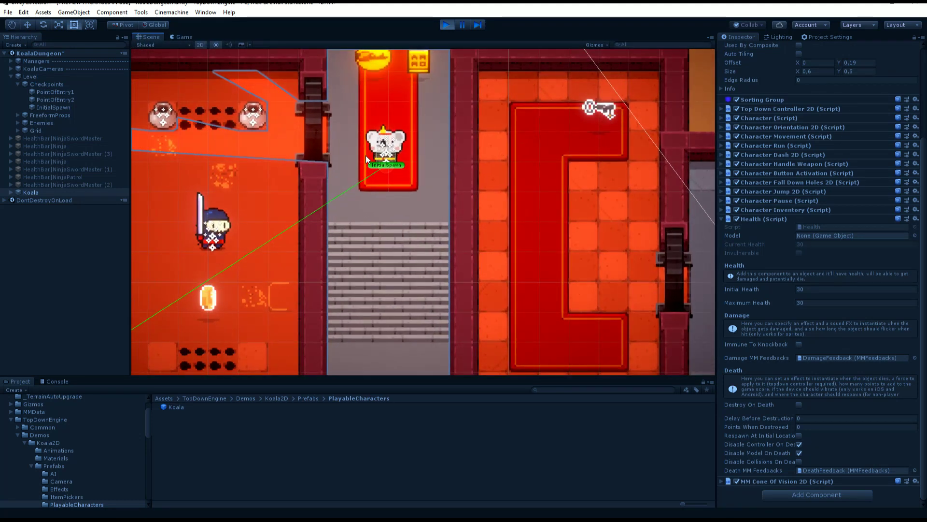
left_click(393, 164)
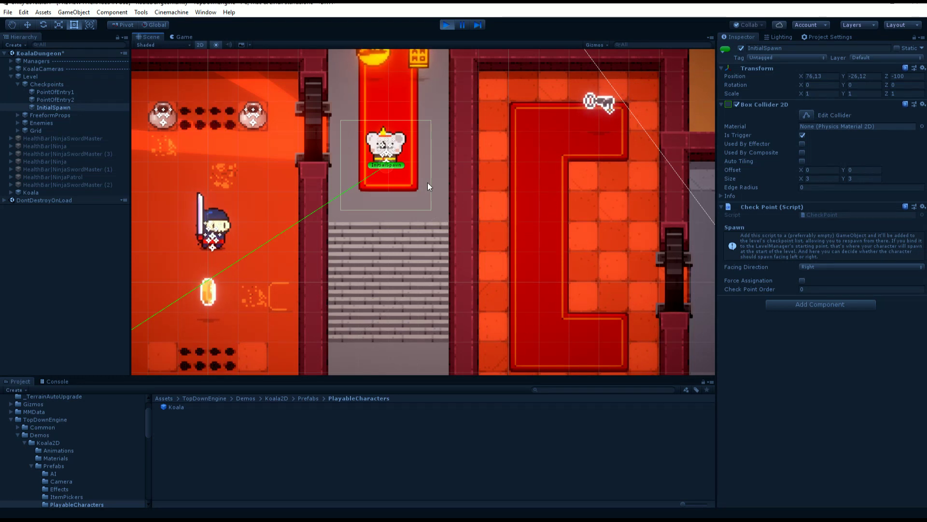
Compare checkpoint orders: InitialSpawn 0, PointOfEntry1 1 with forced assignment, PointOfEntry2 2.
left_click(815, 290)
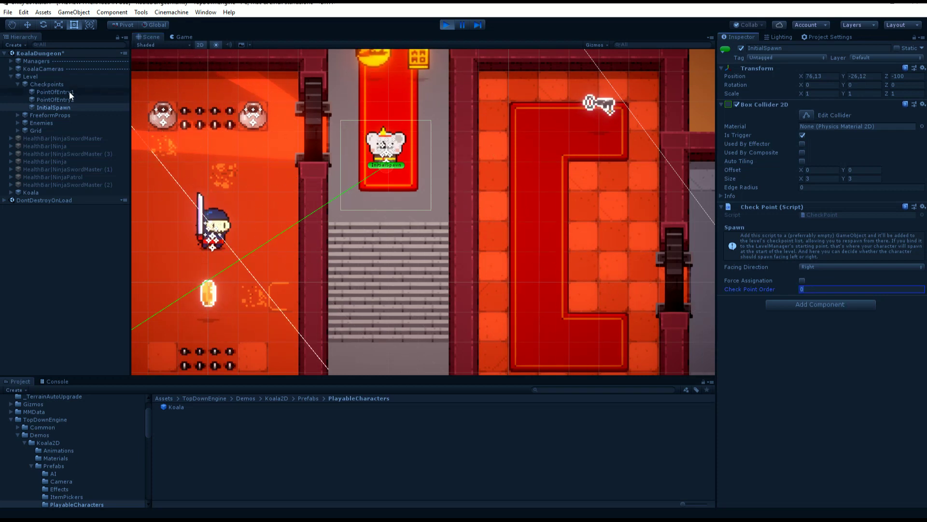
double_click(59, 99)
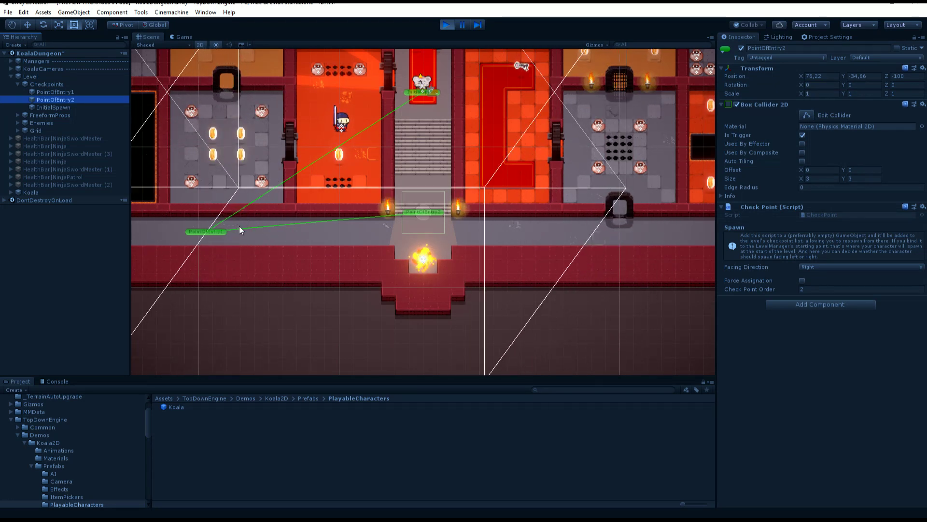
left_click(59, 91)
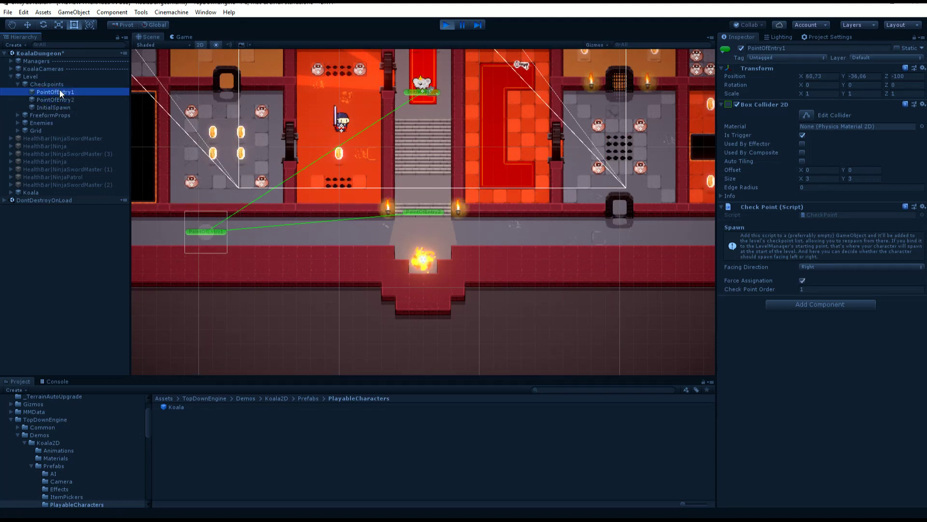
left_click(64, 99)
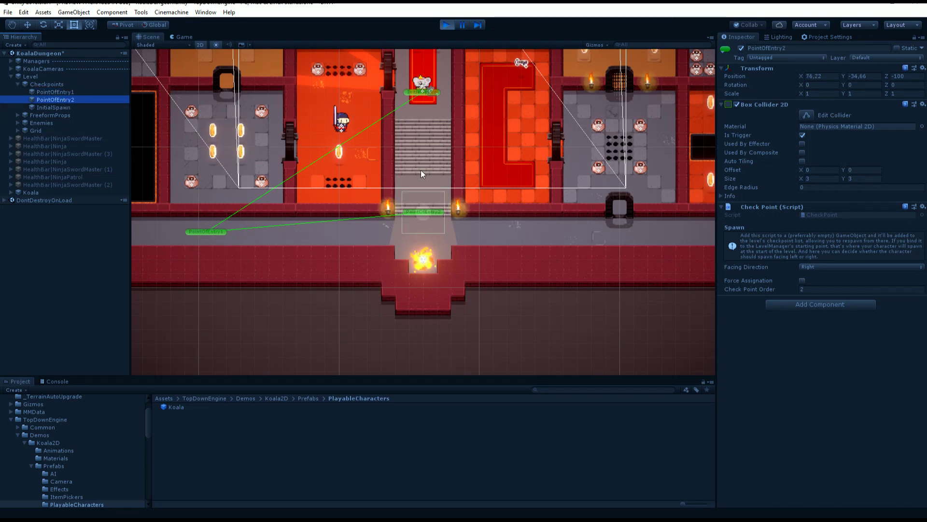
Stop the game, set the stair-foot and Checkpoint2 entries to orders 1 and 2, and replay.
left_click(447, 25)
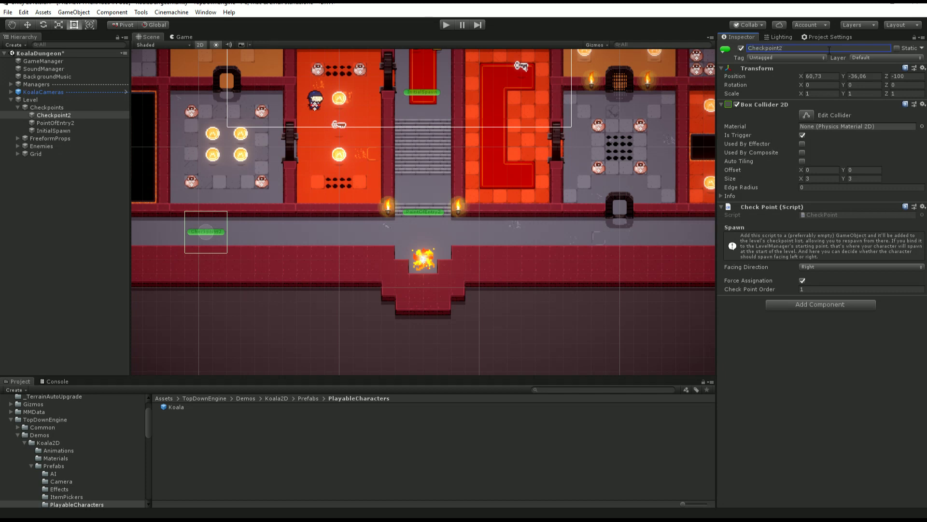
left_click(50, 123)
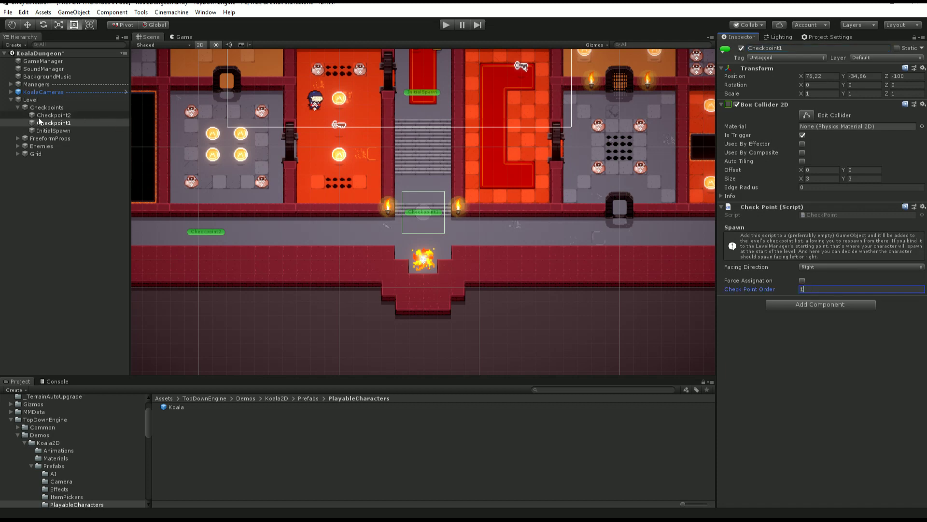
left_click(57, 116)
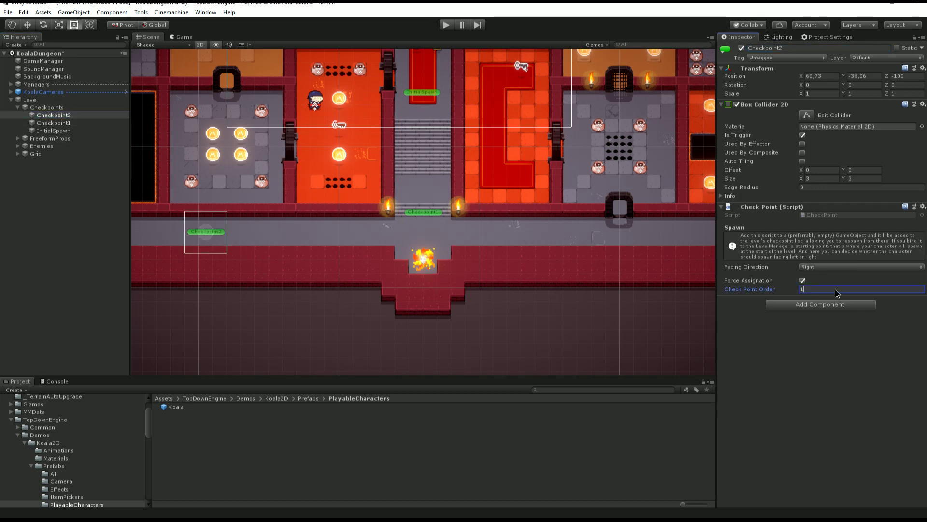
left_click(452, 24)
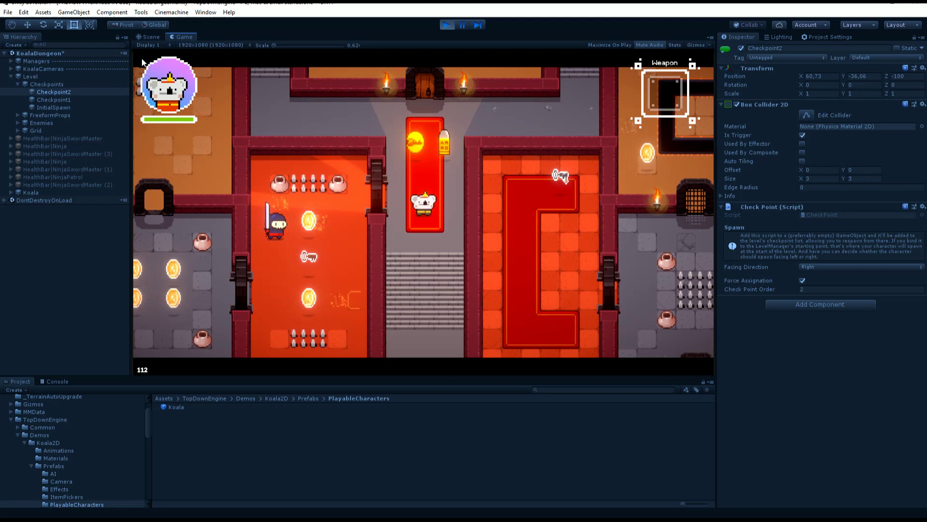
Walk the koala down and back up the stairs, then left collecting coins until it dies.
left_click(155, 37)
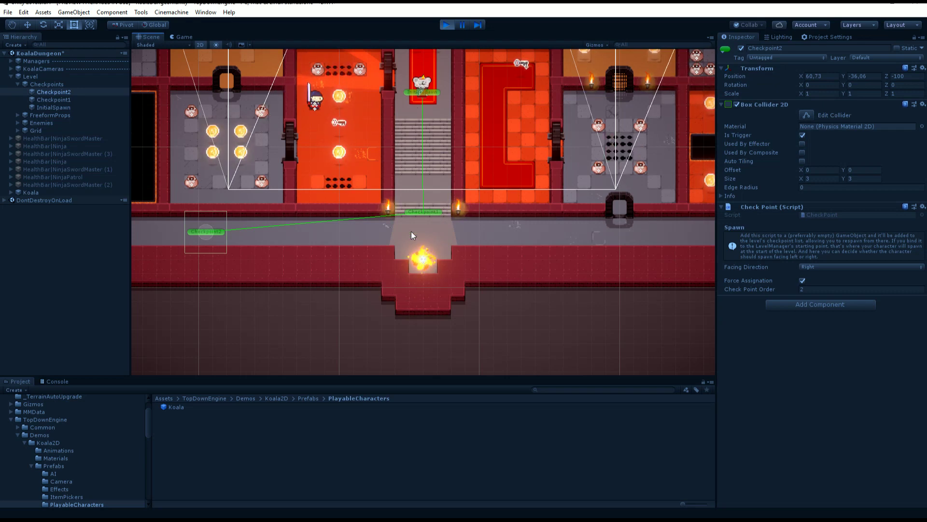
left_click(184, 37)
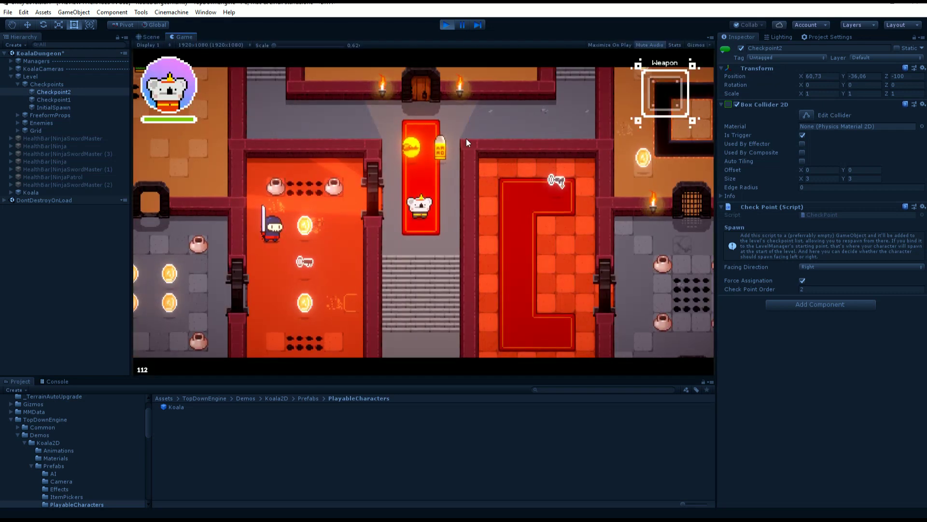
key("Down")
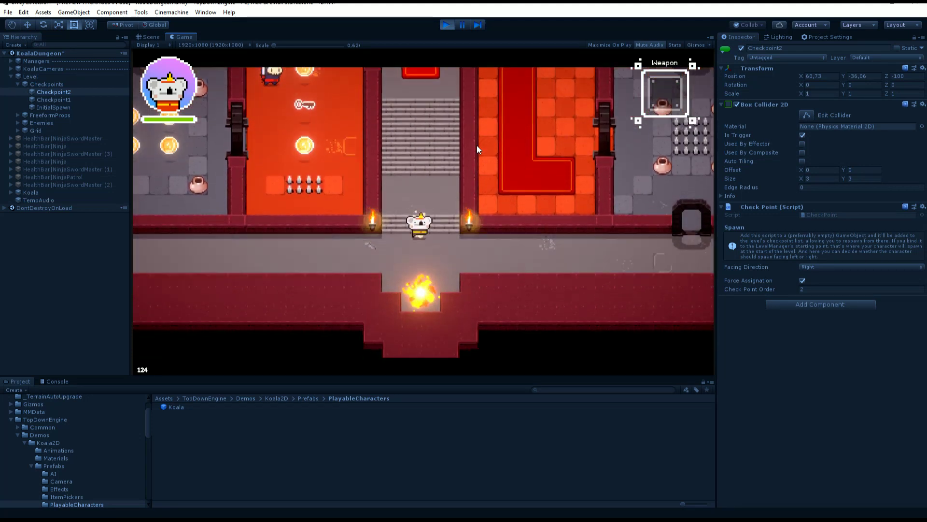
key("Up")
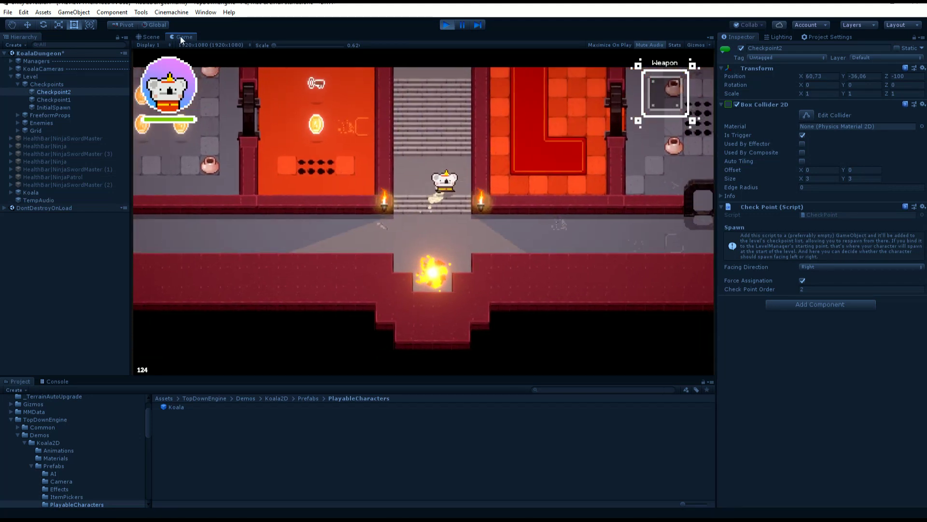
key("Up")
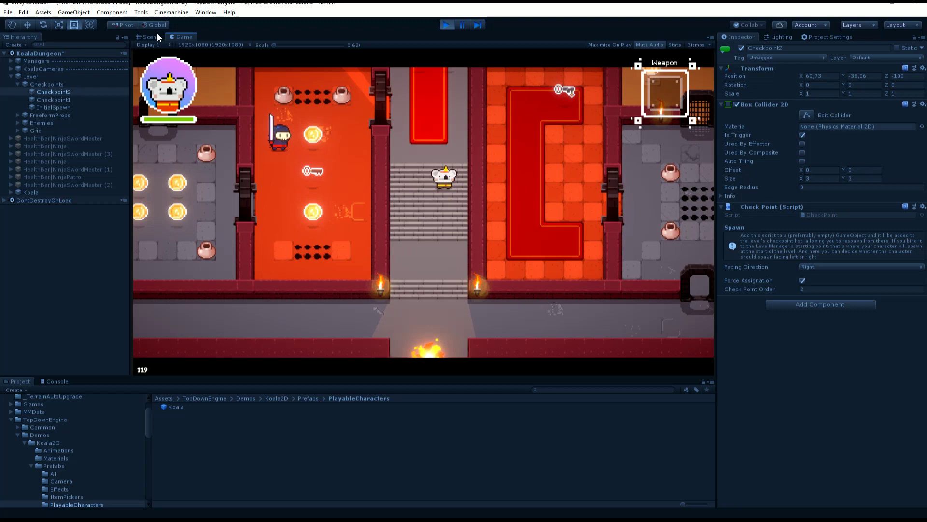
key("Up")
key("Left")
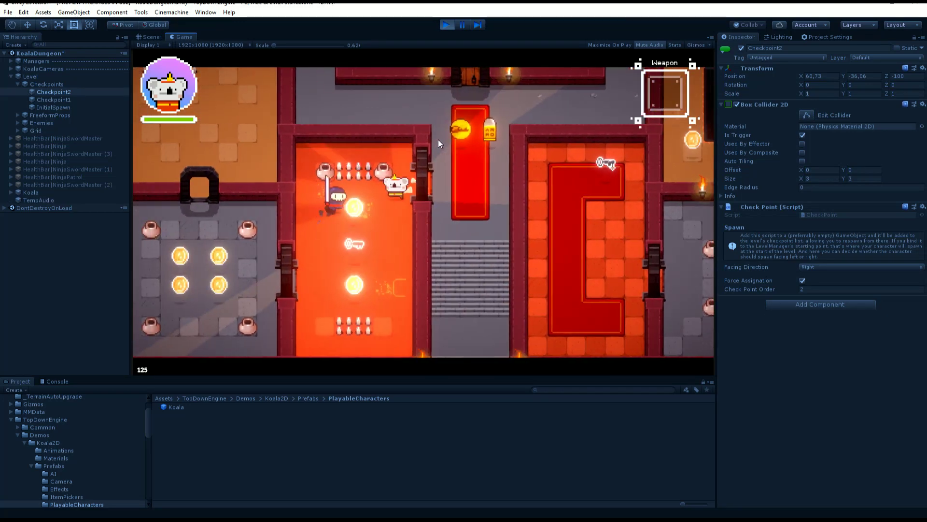
key("Left")
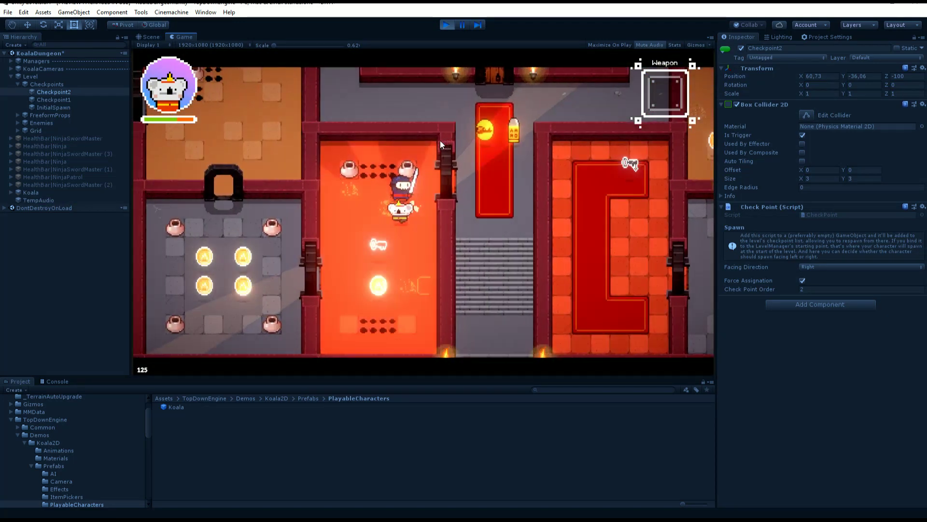
key("Down")
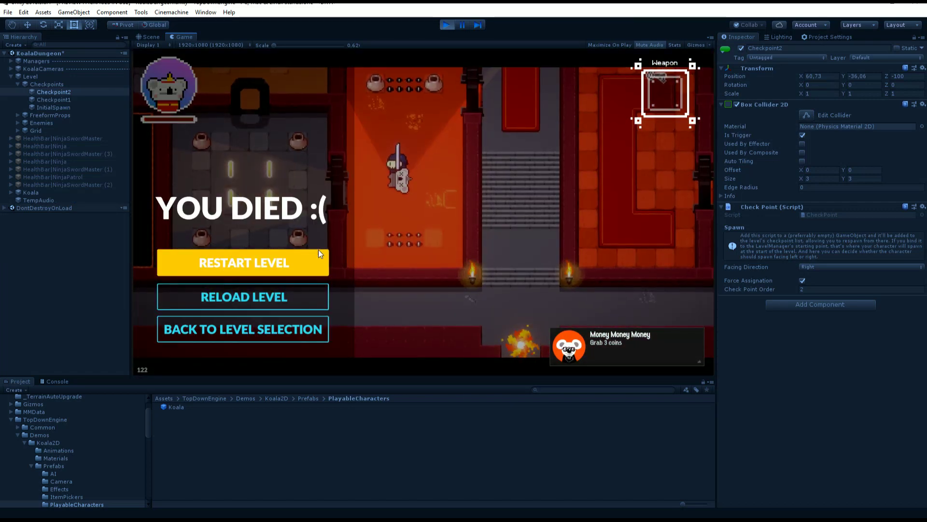
Restart the level and compare the Scene view's checkpoint markers with the running game.
left_click(291, 257)
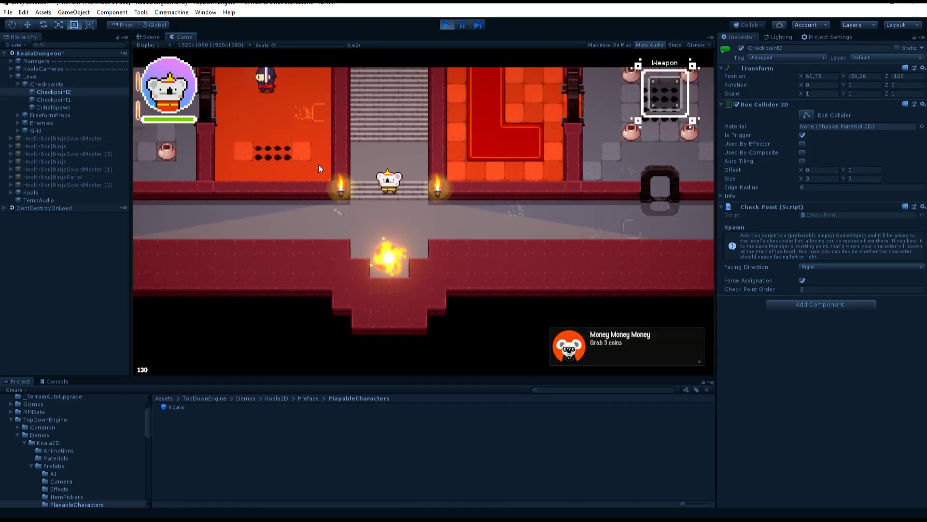
key("ctrl+1")
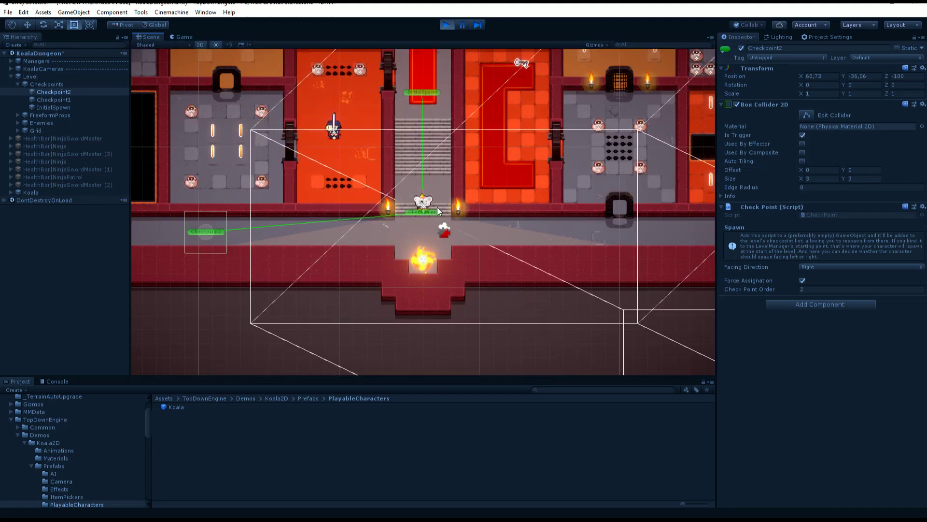
left_click(175, 36)
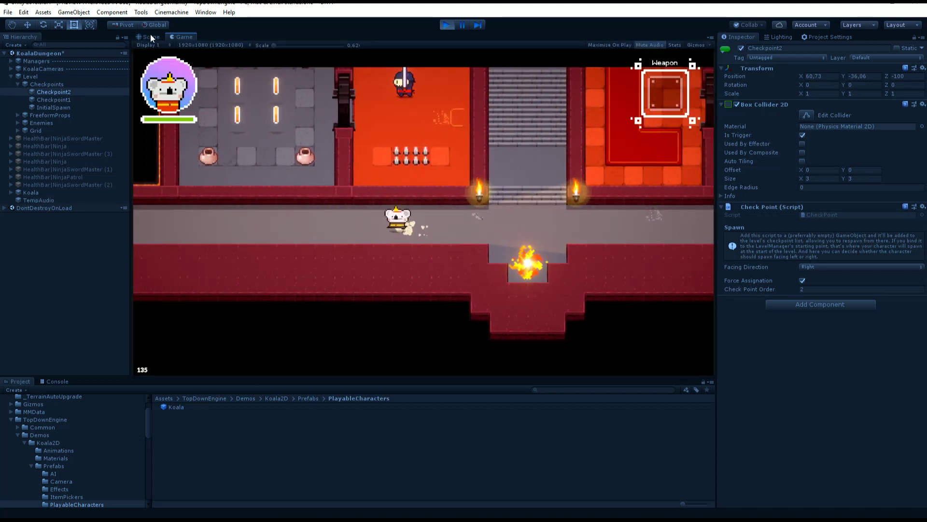
left_click(152, 36)
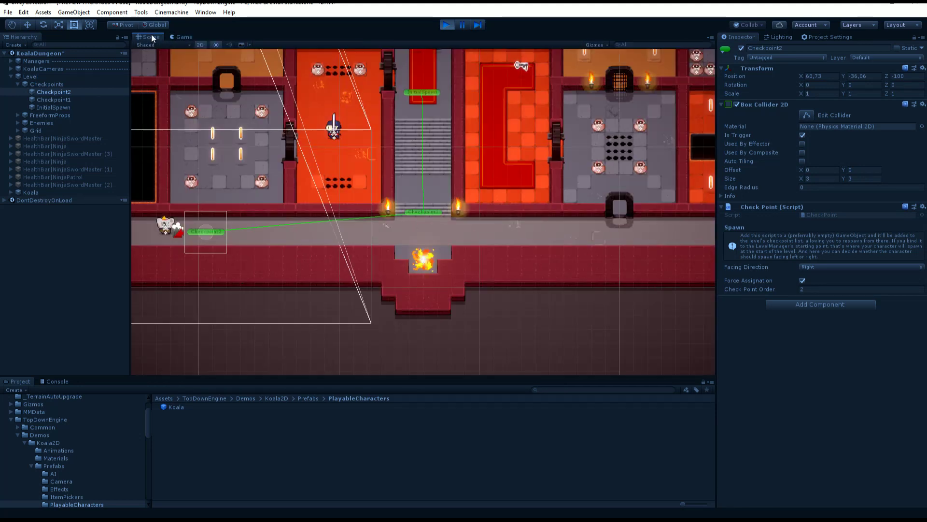
left_click(183, 38)
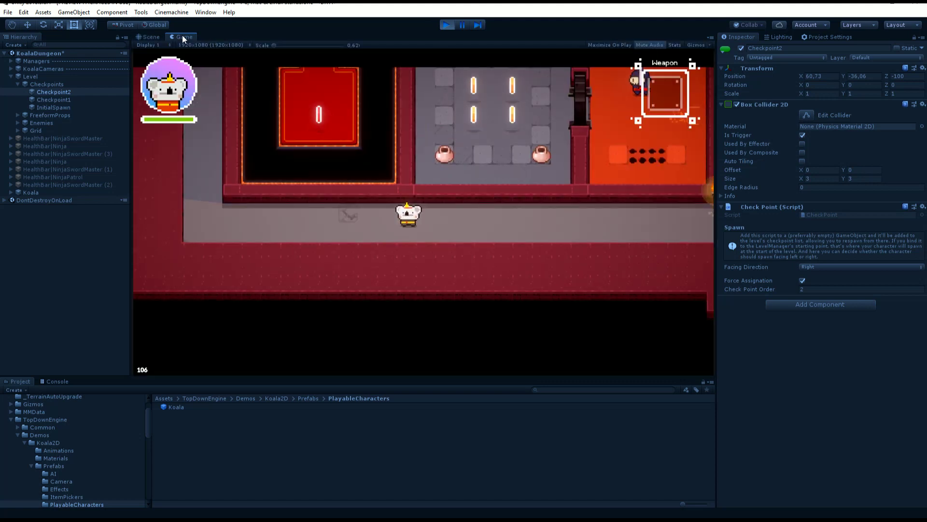
Walk the koala up the stairs and through the orange and left rooms until it dies.
key("Right")
key("Up")
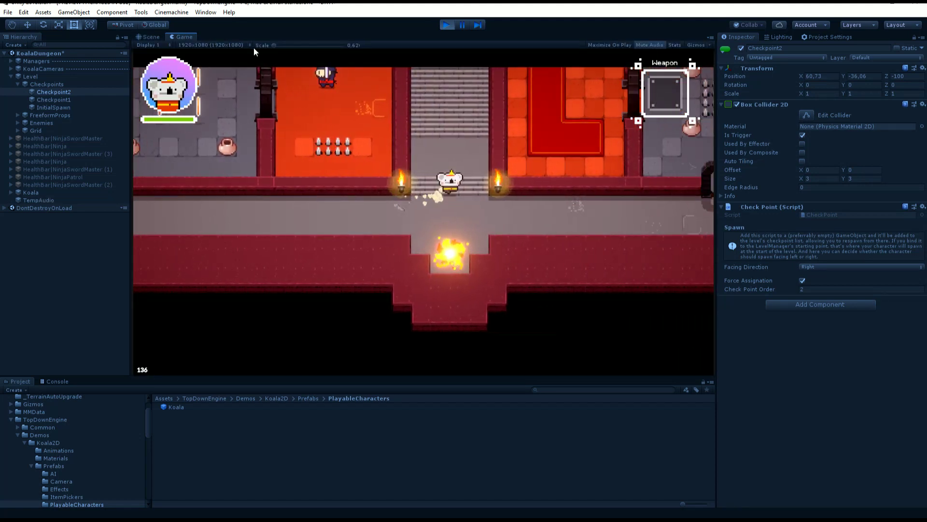
key("Up")
key("Left")
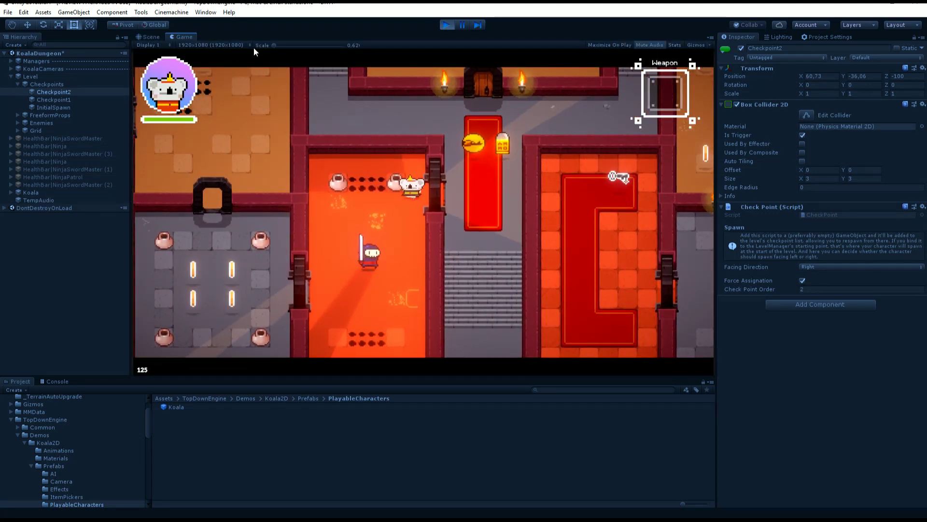
key("Down")
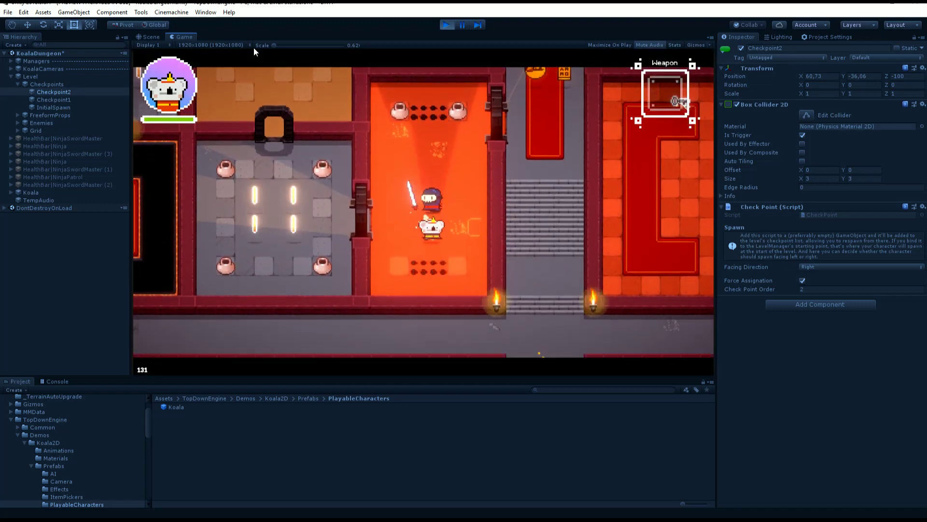
key("Down")
key("Left")
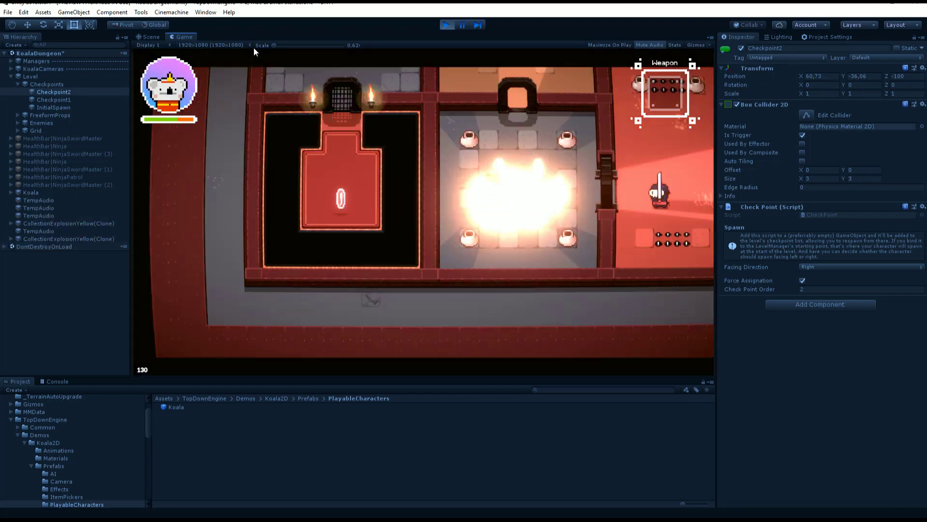
key("Right")
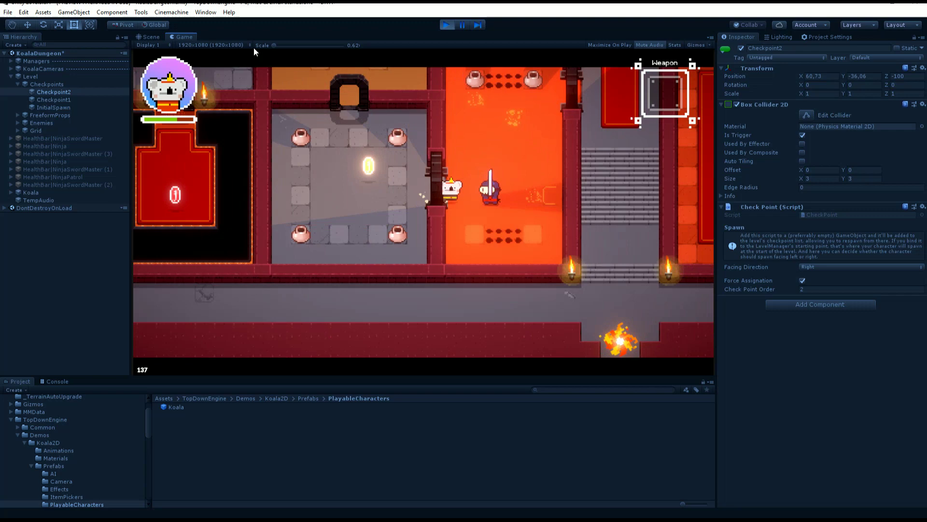
key("Left")
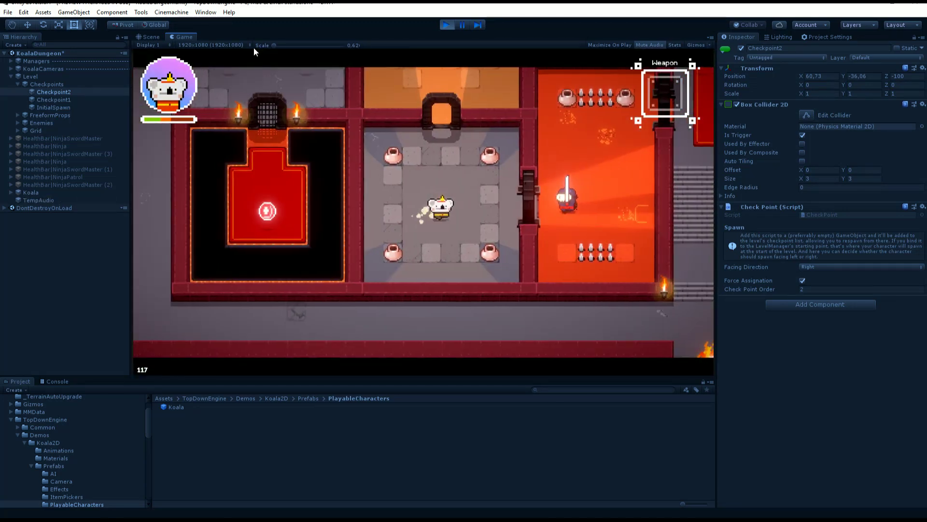
key("Right")
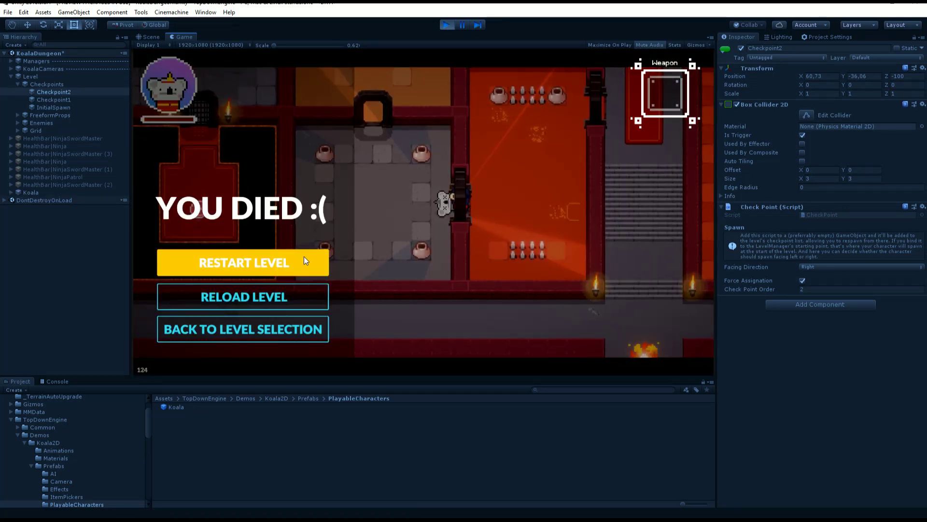
Restart to confirm the respawn at Checkpoint2, then stop Play mode.
left_click(292, 259)
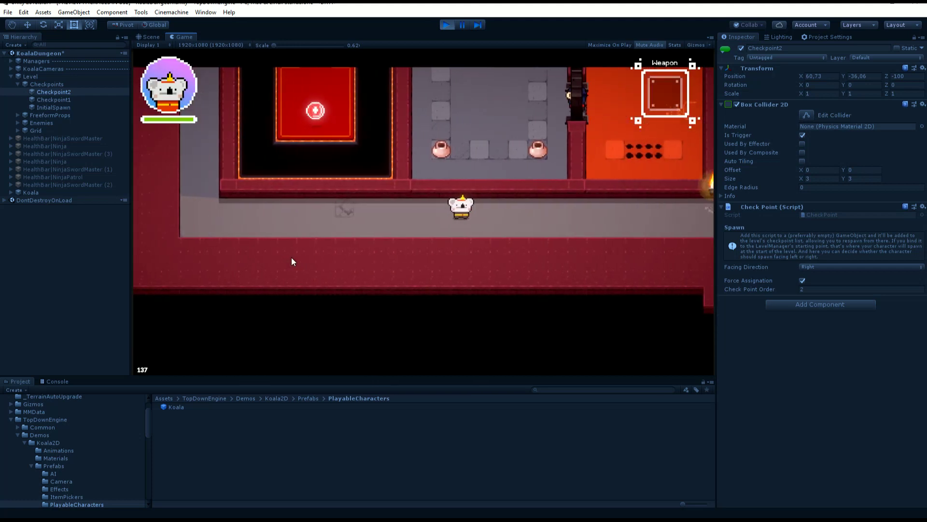
left_click(149, 38)
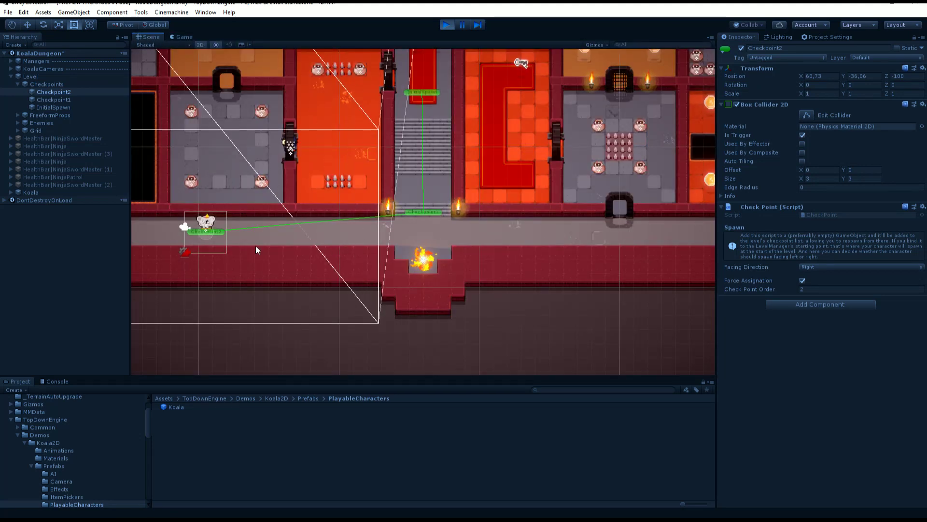
left_click(182, 37)
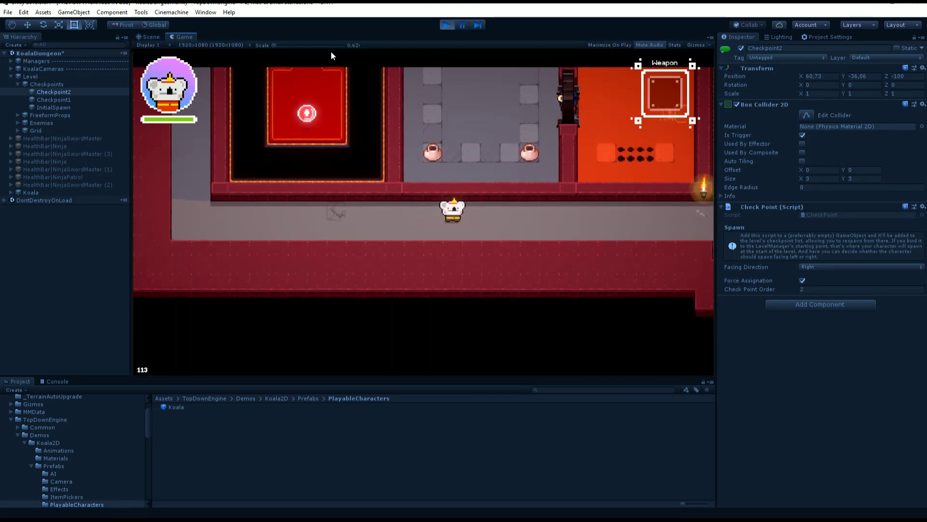
left_click(445, 25)
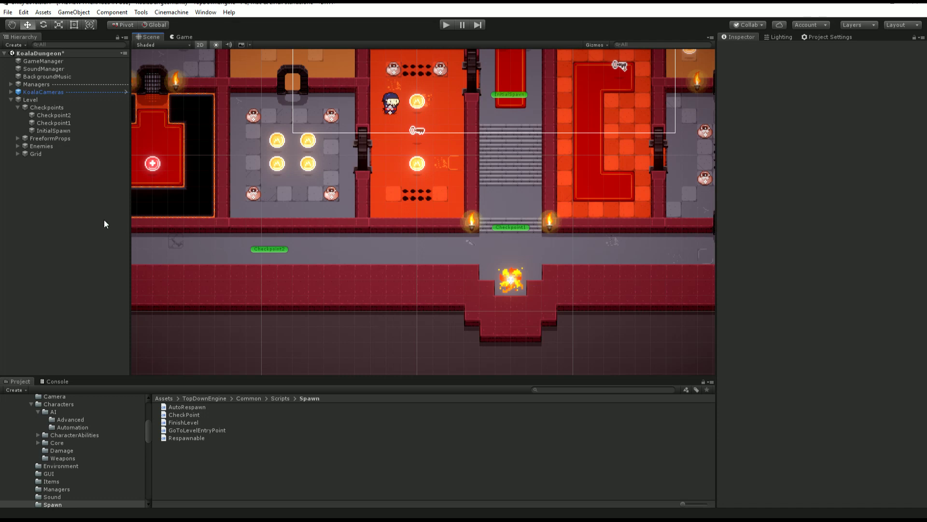
Create an empty object named Checkpoint3 and nest it under the Checkpoints group.
left_click(76, 10)
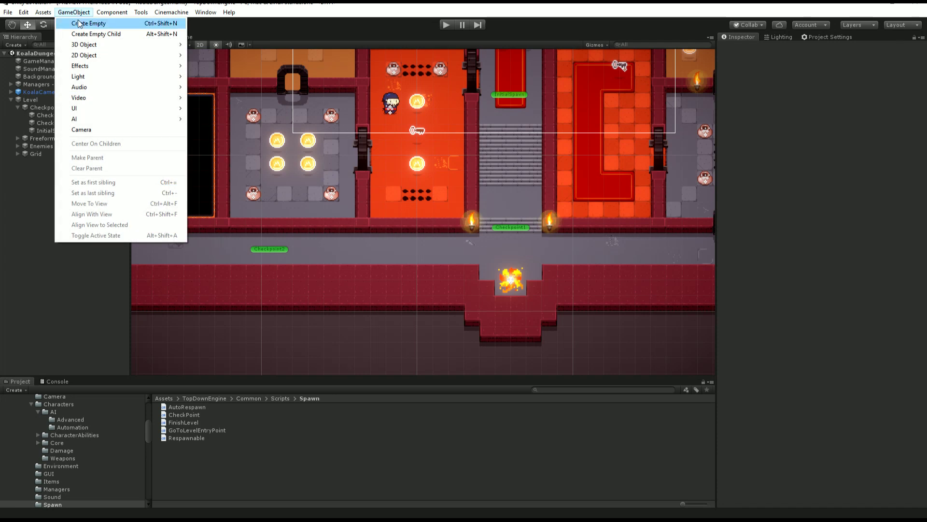
left_click(80, 19)
key("F2")
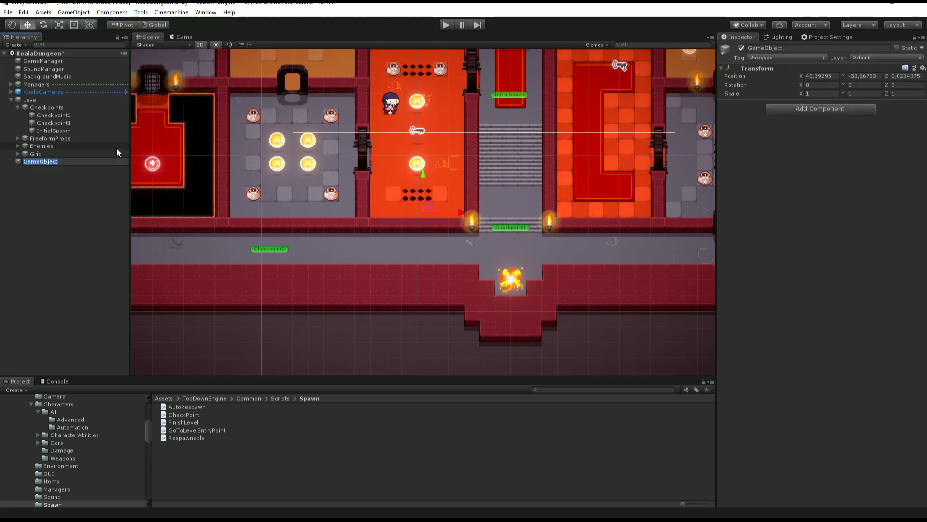
type("Checkpoint3")
key("Return")
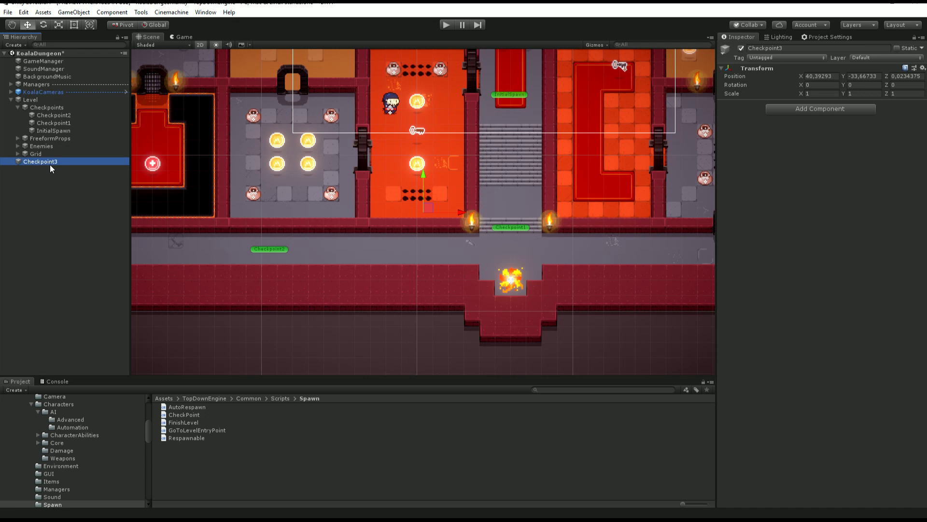
middle_click_drag(302, 205, 338, 174)
left_click_drag(460, 183, 445, 221)
left_click_drag(58, 163, 89, 120)
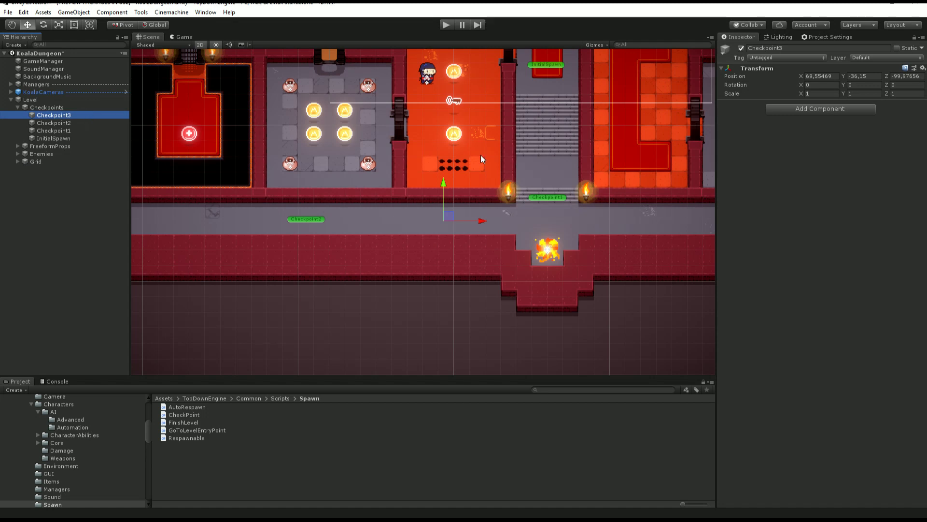
Give Checkpoint3 a green label icon and place it at X 47.38, Y -35.59.
left_click(726, 49)
left_click(777, 71)
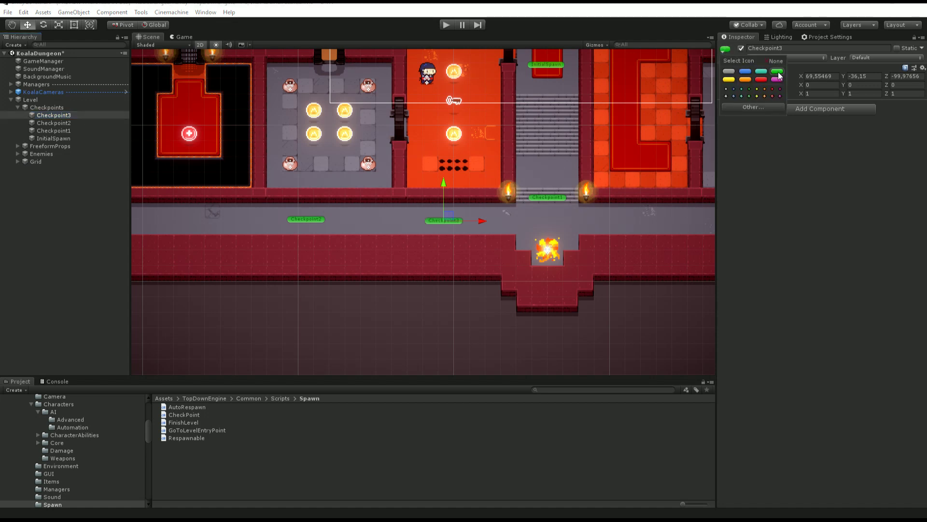
left_click(453, 216)
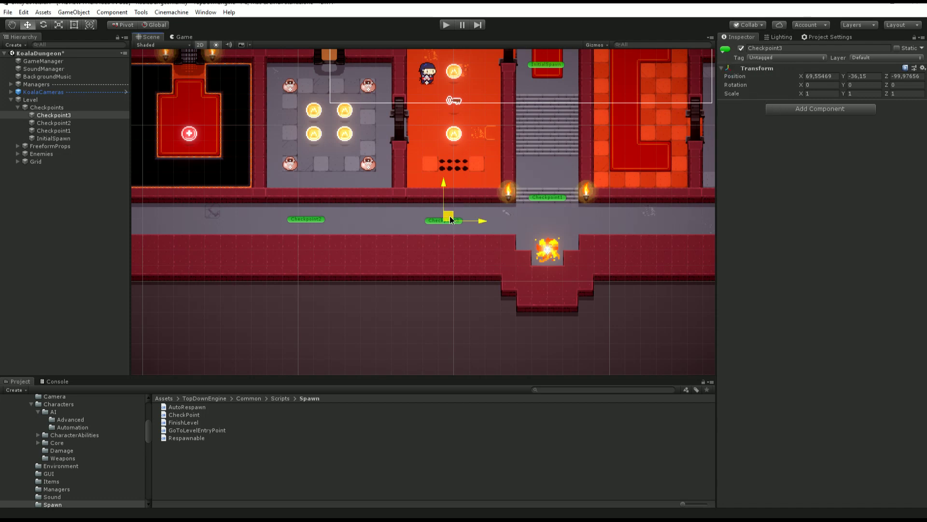
left_click_drag(450, 216, 205, 220)
middle_click_drag(205, 220, 503, 201)
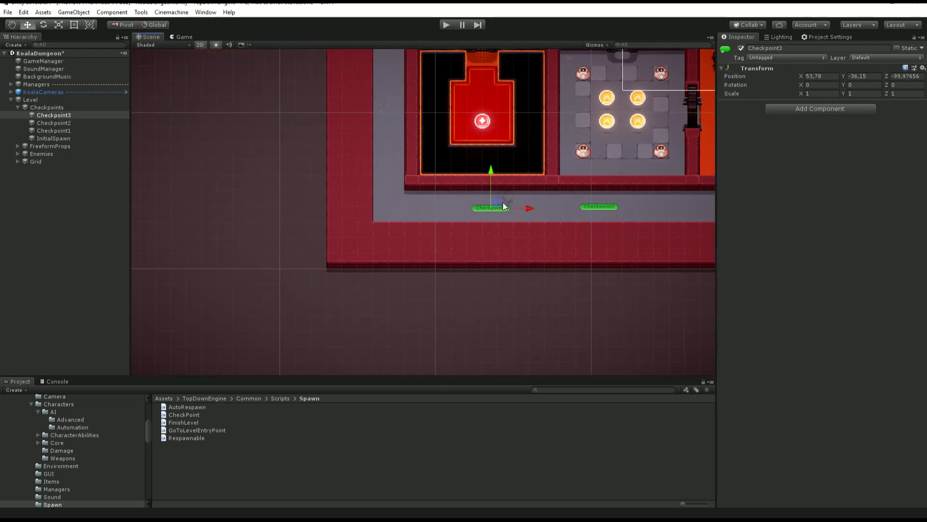
left_click_drag(502, 202, 407, 201)
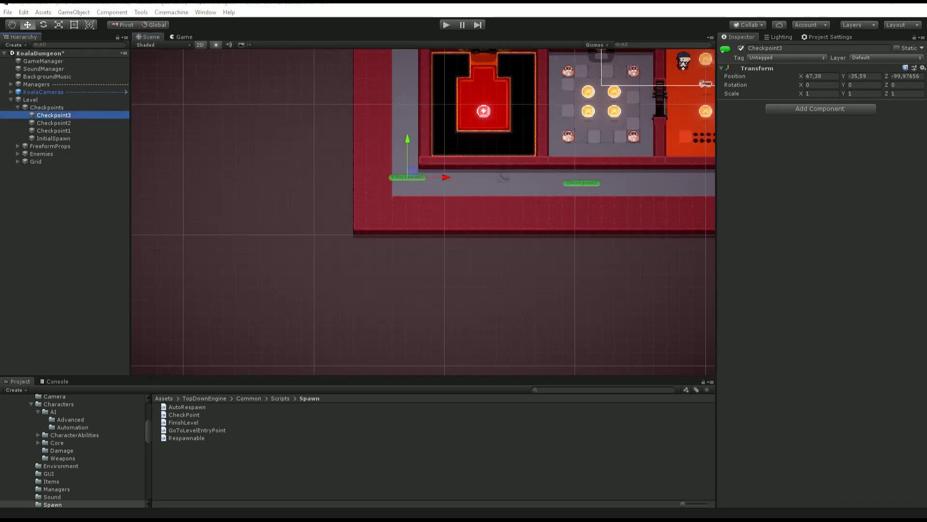
Add a Circle Collider 2D to Checkpoint3 using the 'collid' component search.
left_click(804, 111)
type("collid")
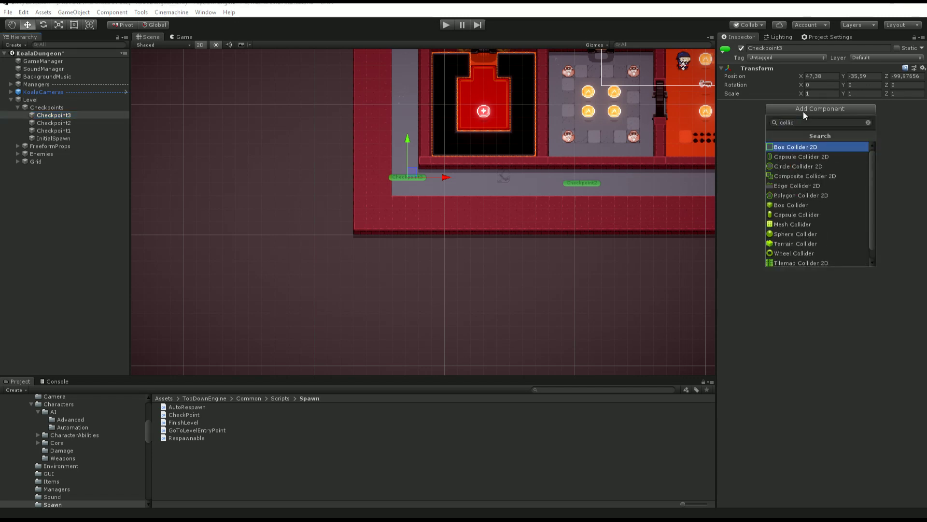
key("Down")
key("Down")
key("Down")
key("Down")
key("Down")
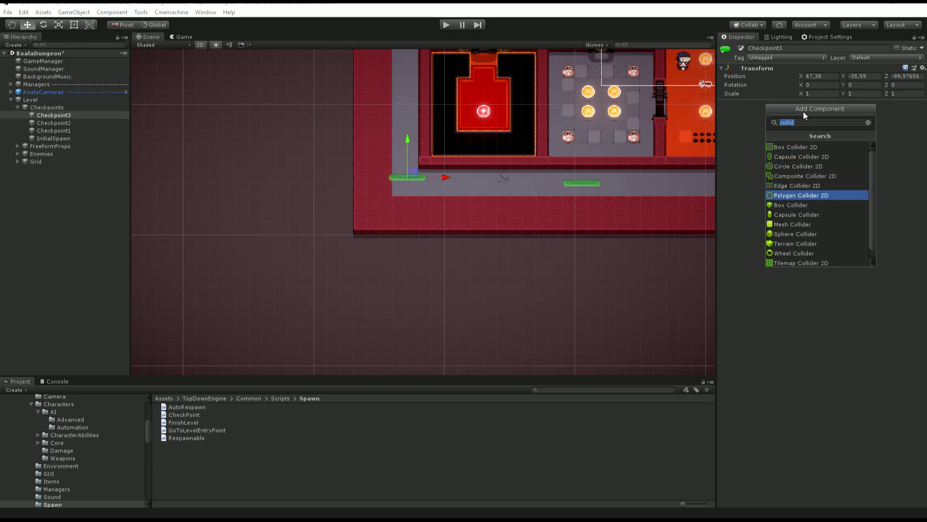
key("Up")
key("Up")
key("Up")
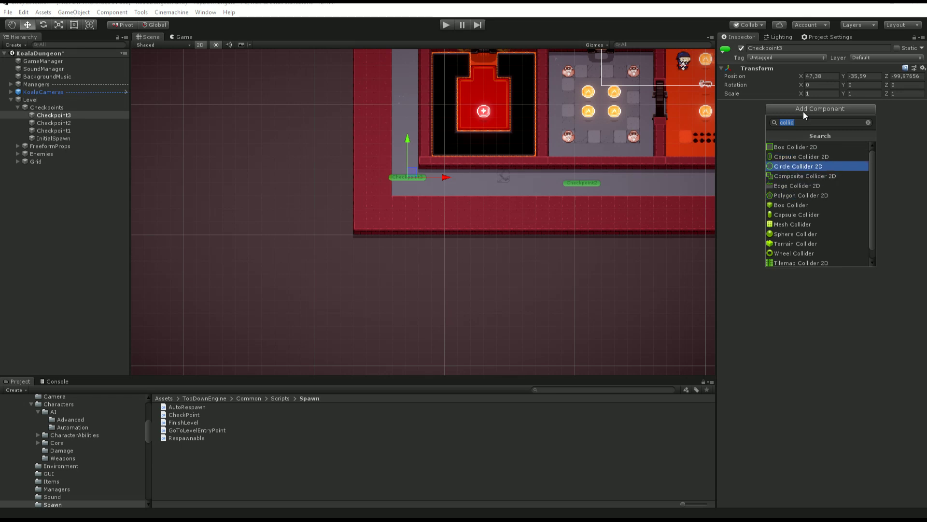
key("Return")
Set the collider radius to 3, nudge Checkpoint3 down slightly, and tick Is Trigger.
left_click(815, 163)
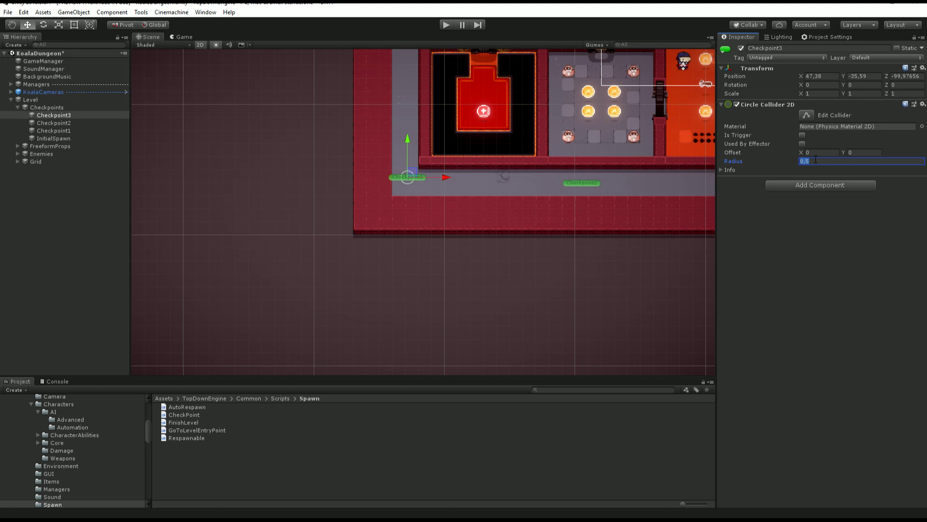
type("3")
left_click_drag(411, 169, 410, 173)
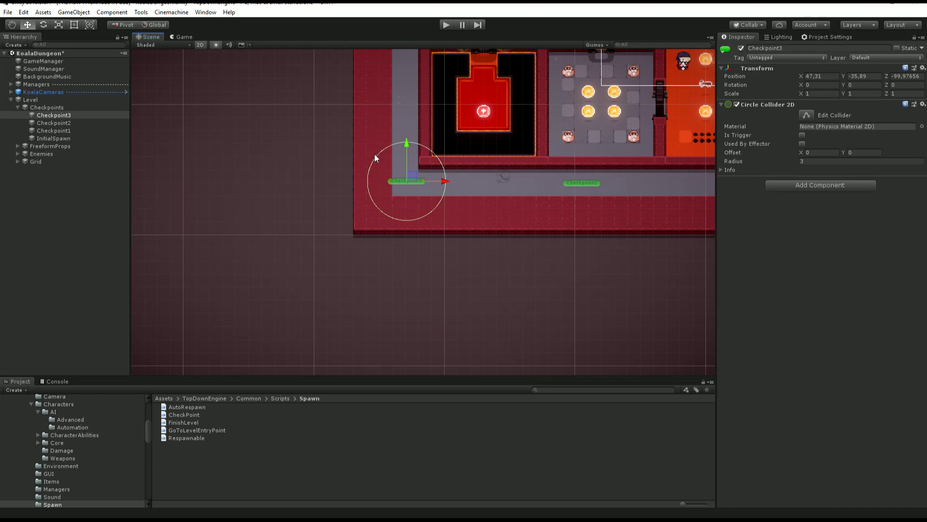
left_click(803, 136)
left_click(818, 186)
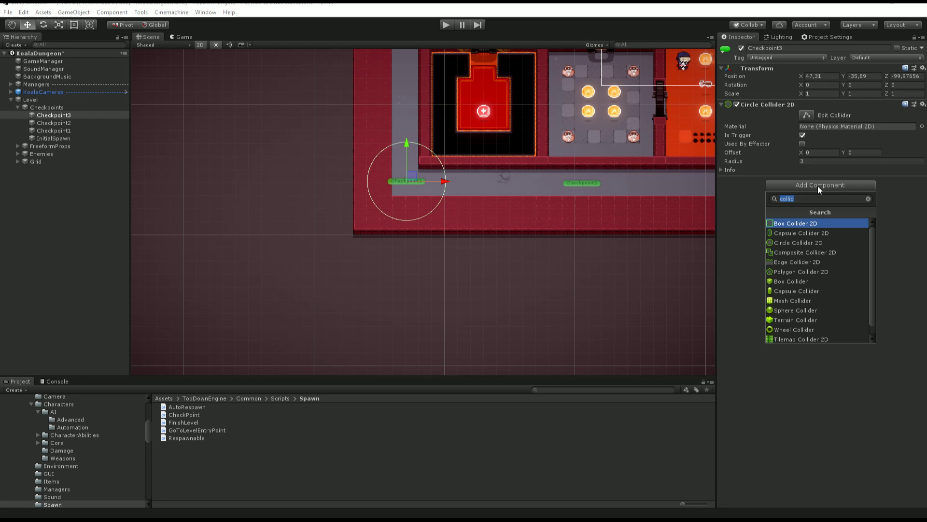
Add the CheckPoint script to Checkpoint3, keeping Facing Direction Right and enabling Force Assignation.
type("checkpoint")
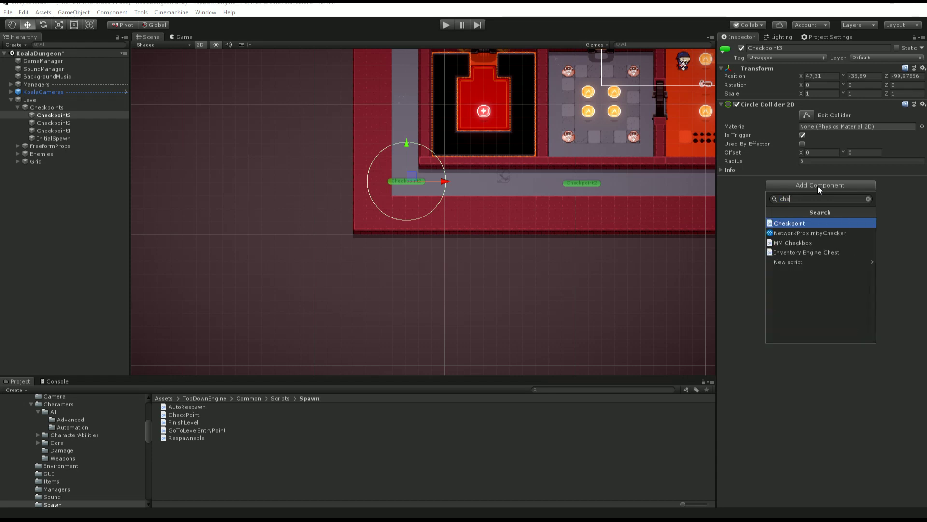
key("Return")
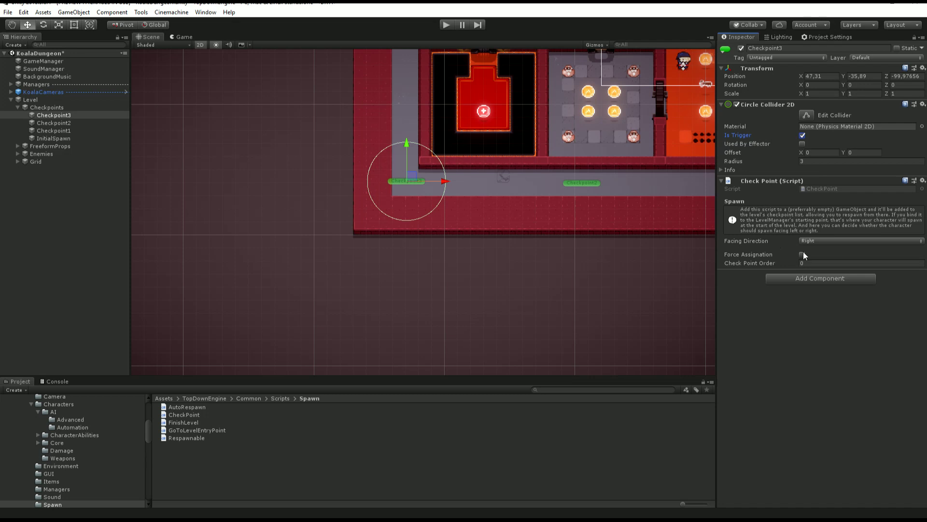
left_click(833, 241)
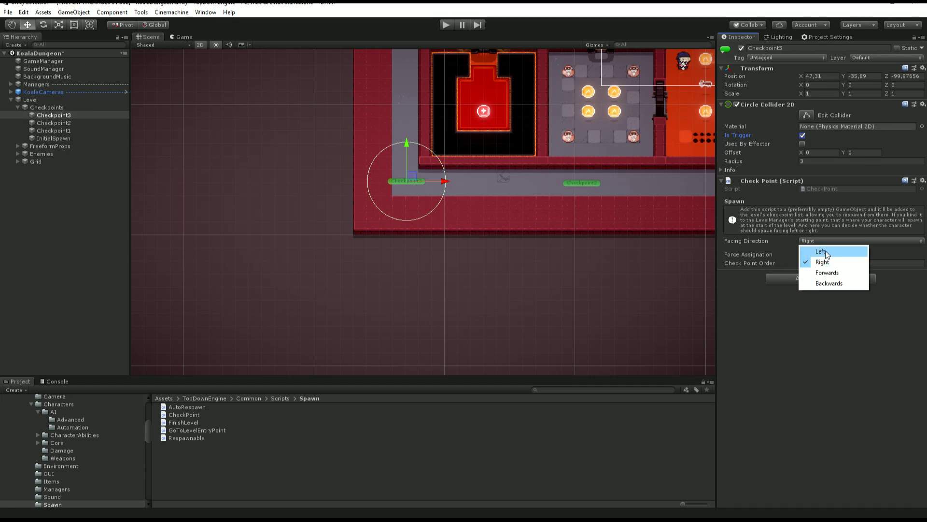
left_click(750, 240)
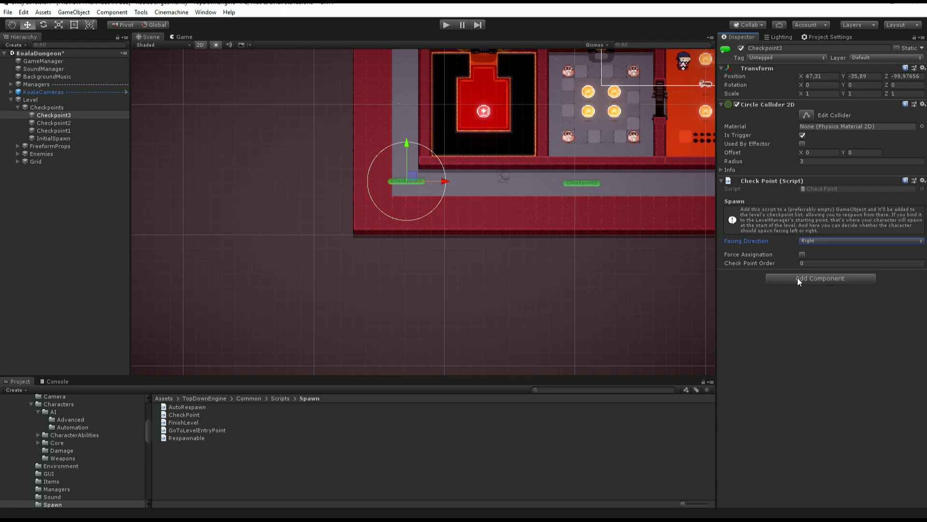
left_click(804, 254)
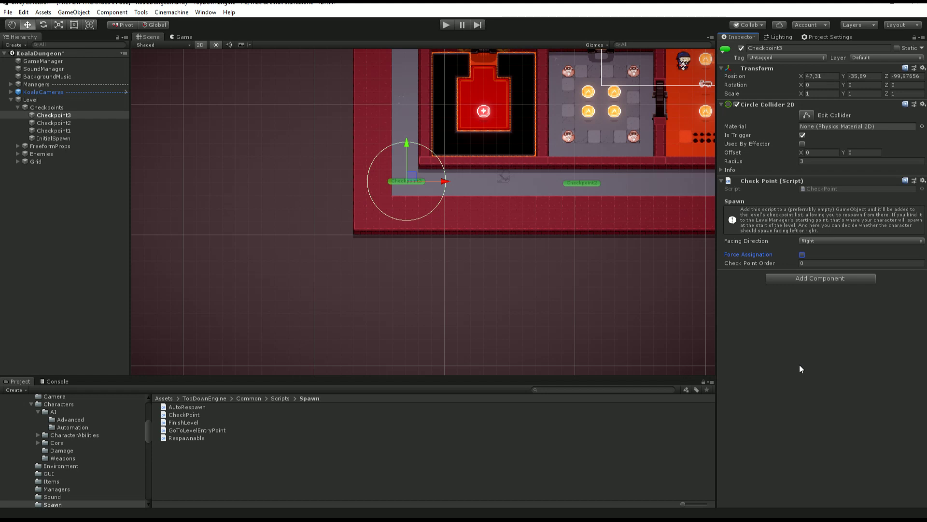
Frame the corridor checkpoints and switch off Force Assignation on Checkpoint2.
scroll(480, 213, "down", 5)
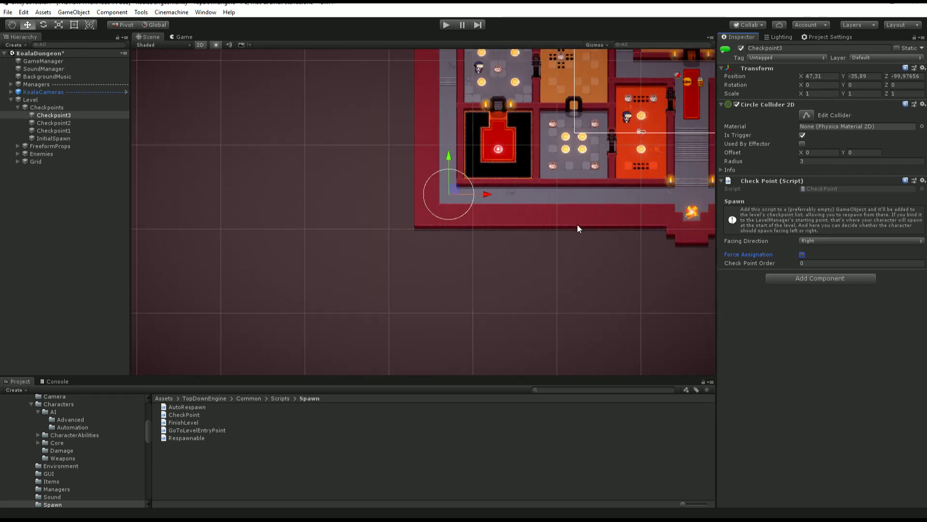
middle_click_drag(578, 224, 474, 257)
scroll(601, 205, "up", 2)
middle_click_drag(601, 205, 442, 253)
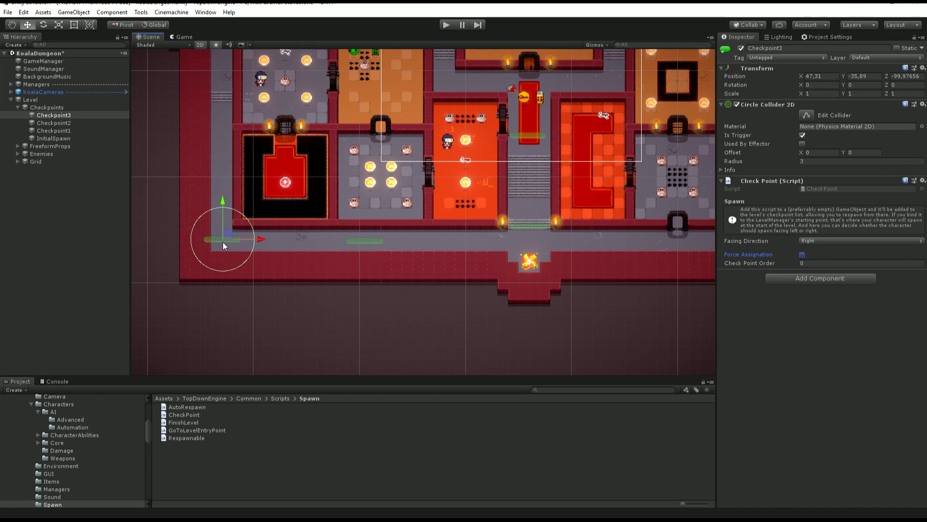
left_click(367, 241)
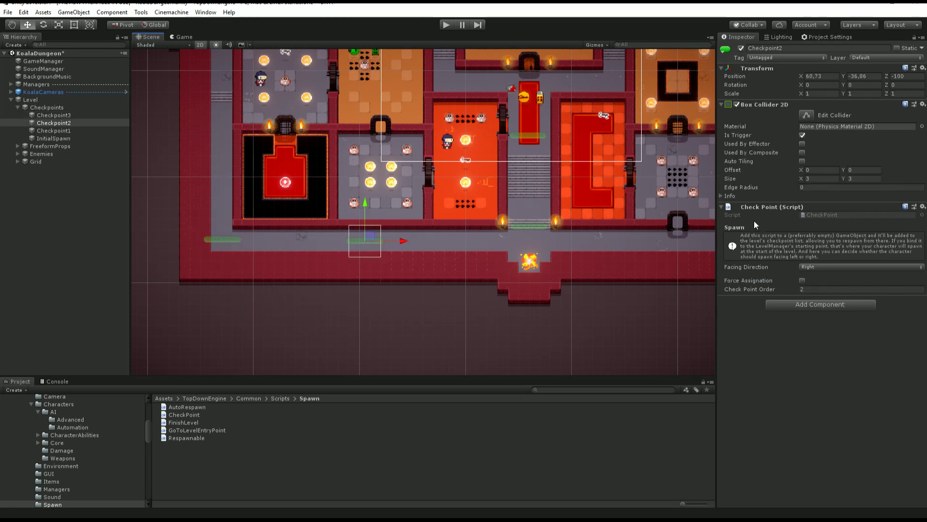
left_click(802, 280)
Set Checkpoint3's Check Point Order to 3 and enter Play mode.
left_click(224, 238)
left_click(816, 260)
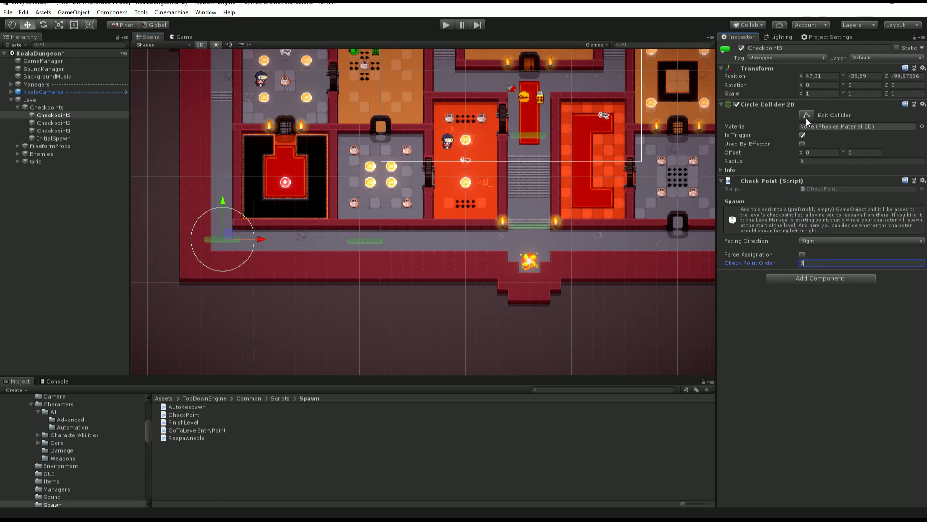
left_click(450, 25)
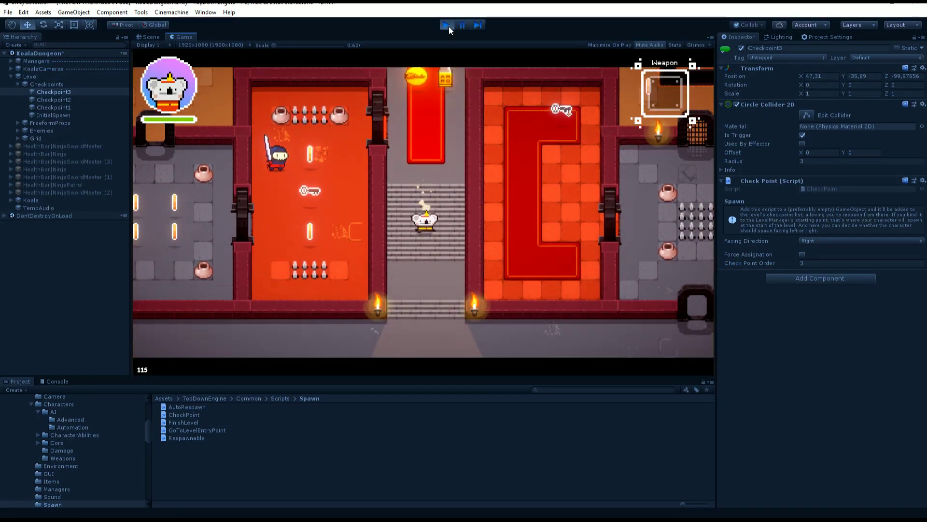
Walk the koala left through Checkpoint3 in the corridor, then back up the stairs.
key("Down")
key("Left")
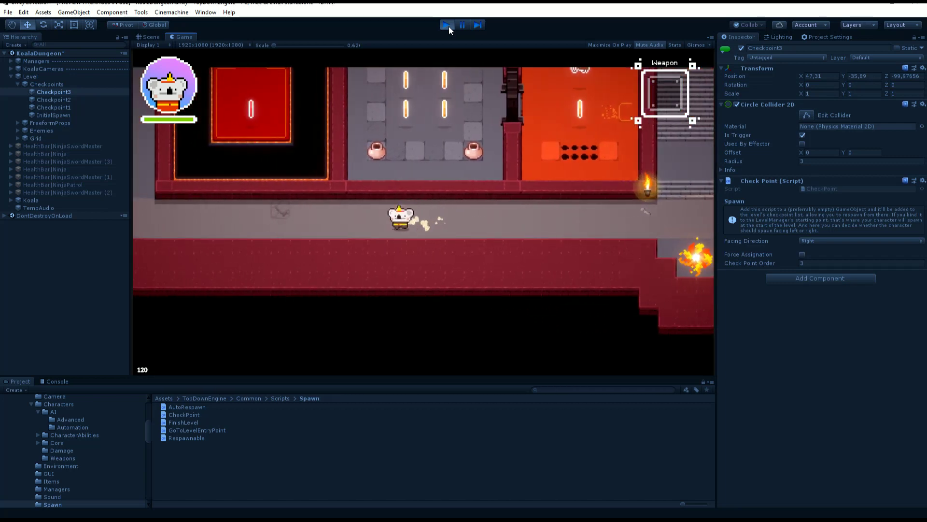
key("Left")
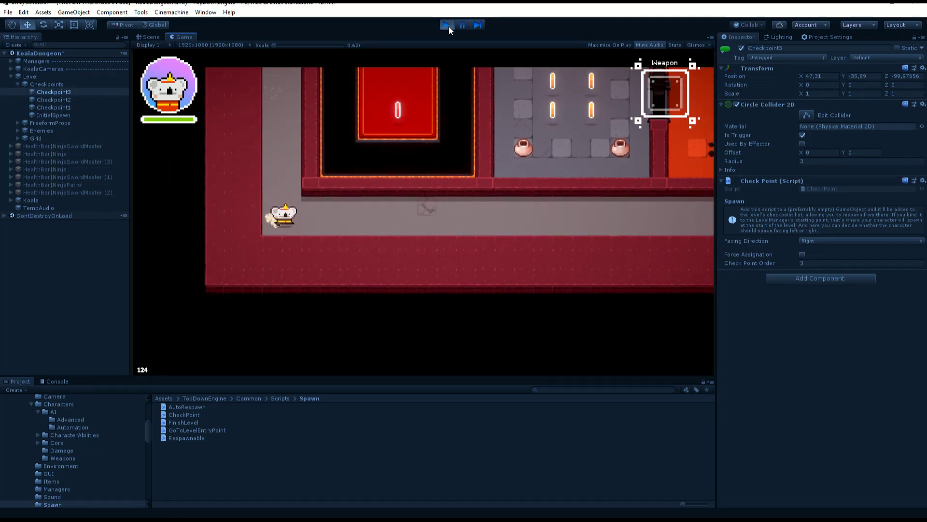
key("Right")
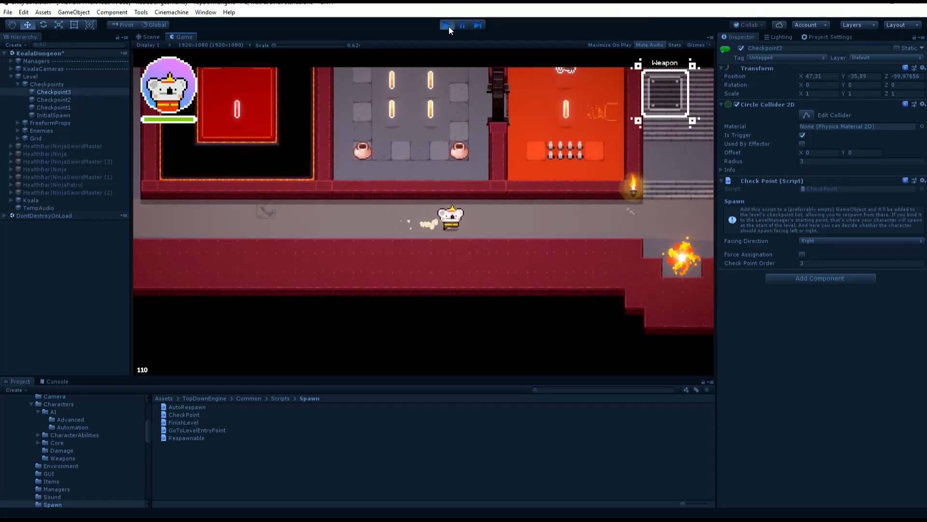
key("Up")
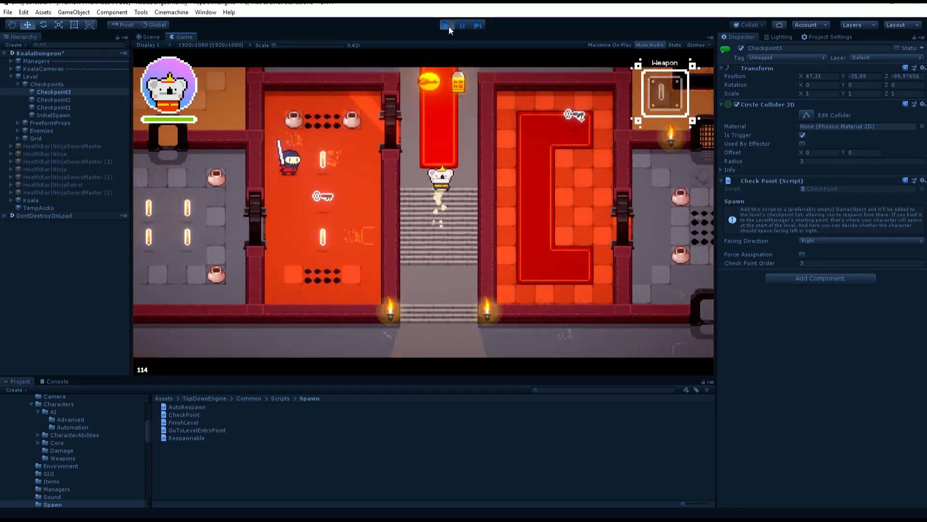
key("Left")
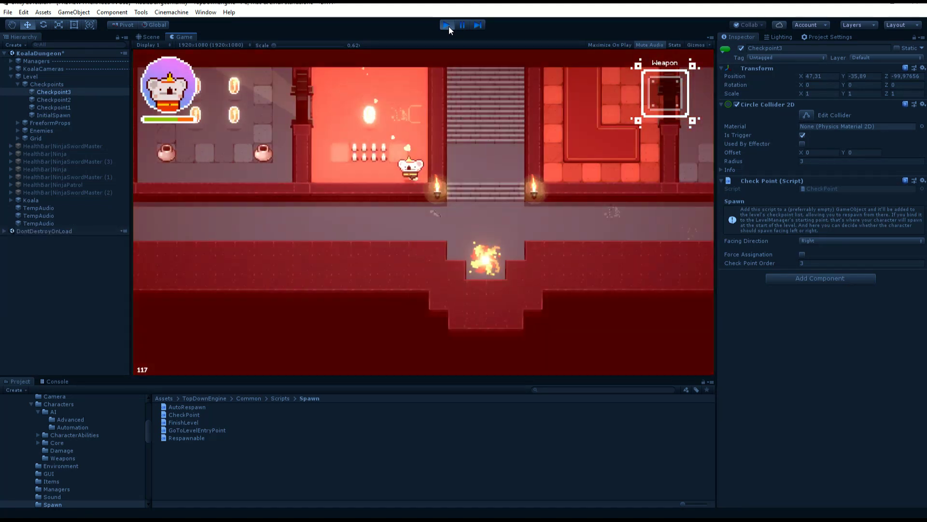
Die in the red room, restart the level to respawn at Checkpoint3, then stop Play mode.
key("Up")
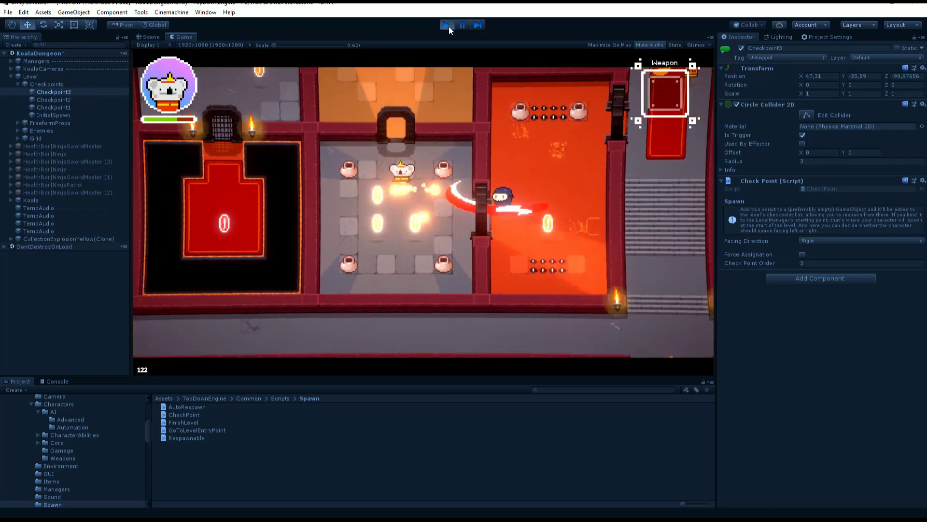
key("Up")
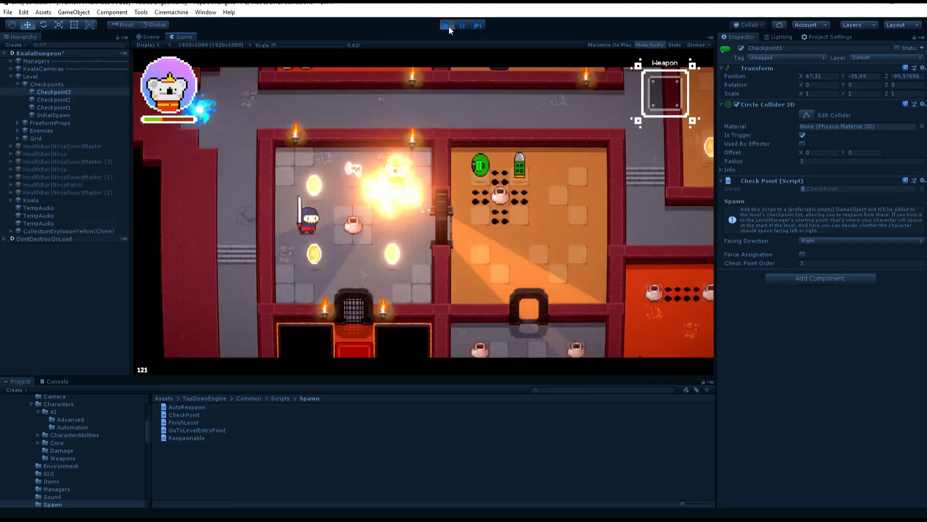
key("Down")
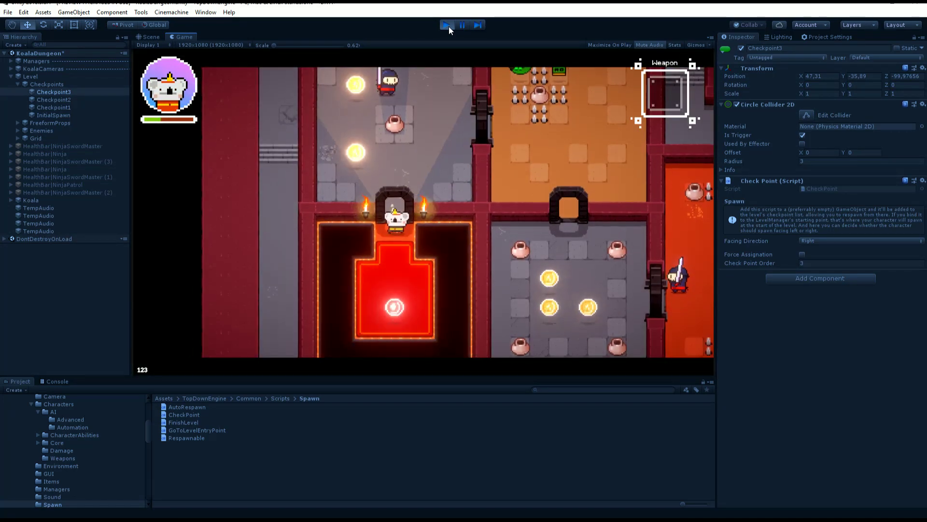
key("Down")
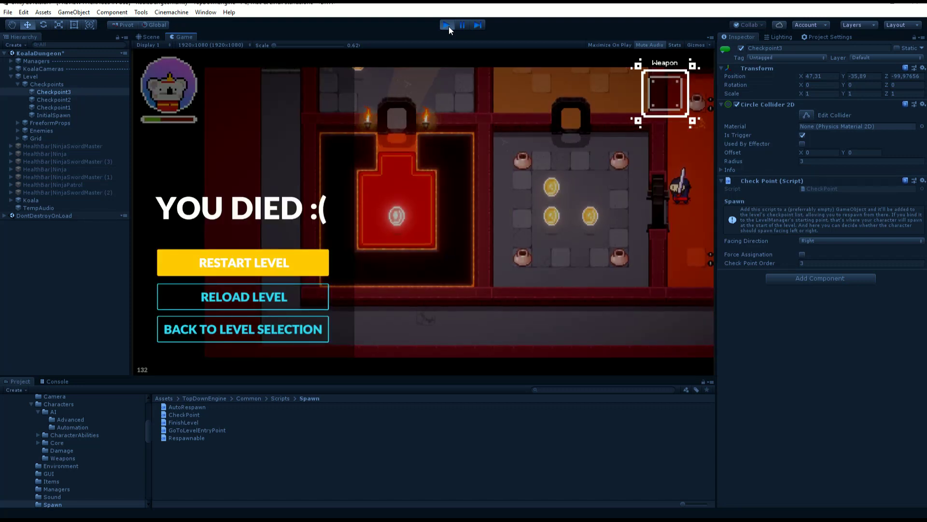
left_click(289, 264)
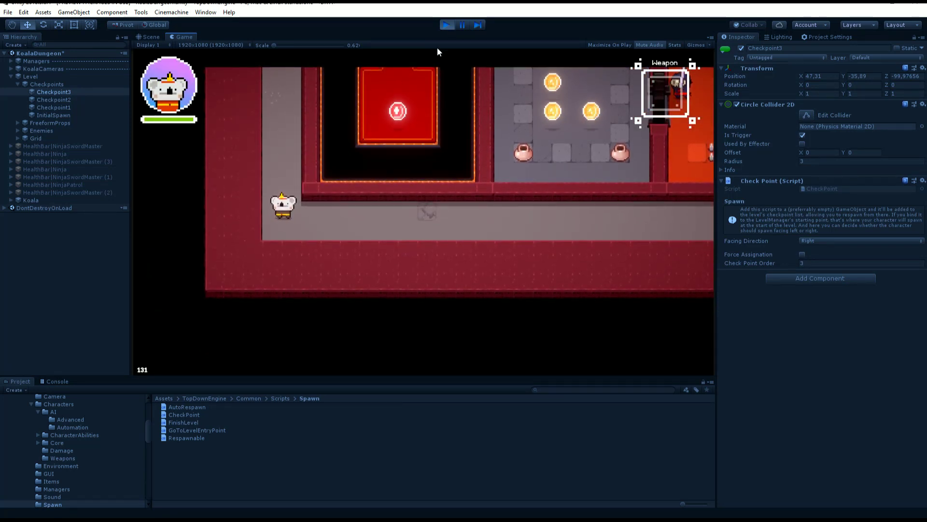
left_click(448, 28)
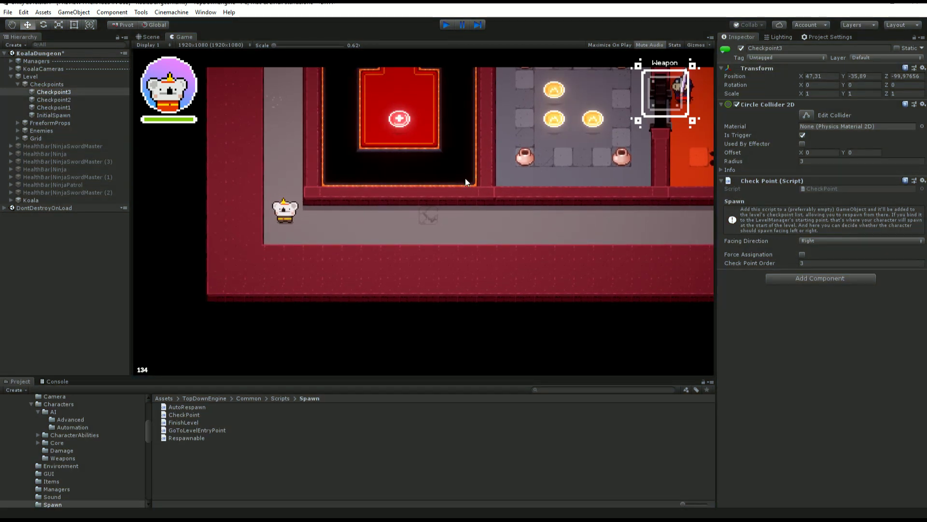